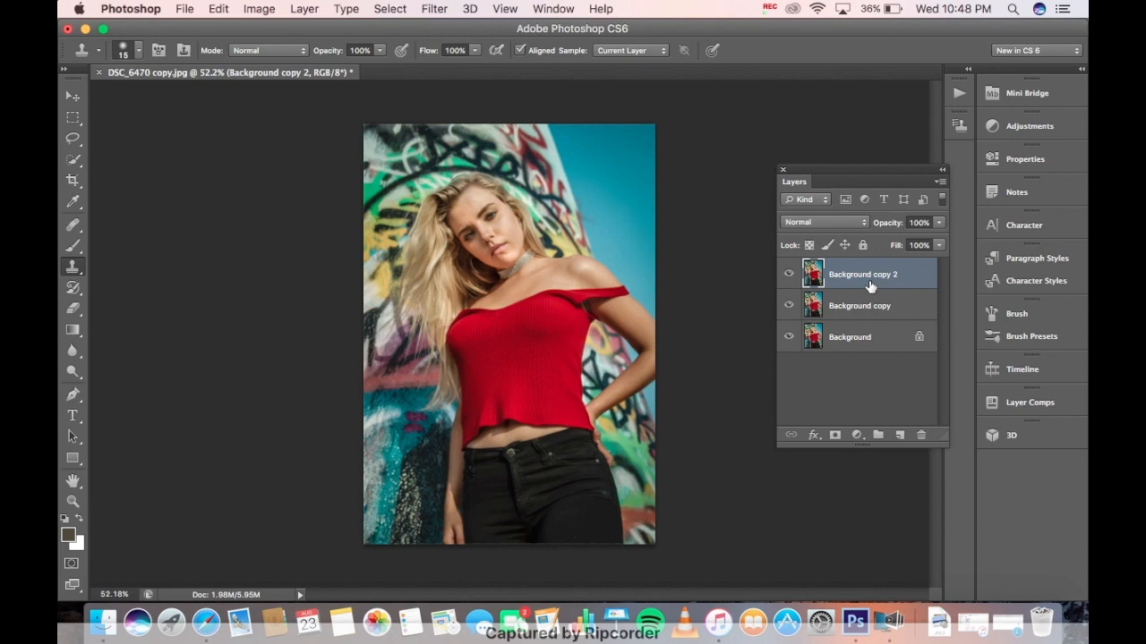
Rename the top layer copy as HFT and the copy beneath it as LFB
double_click(865, 275)
type("HFT")
key("Tab")
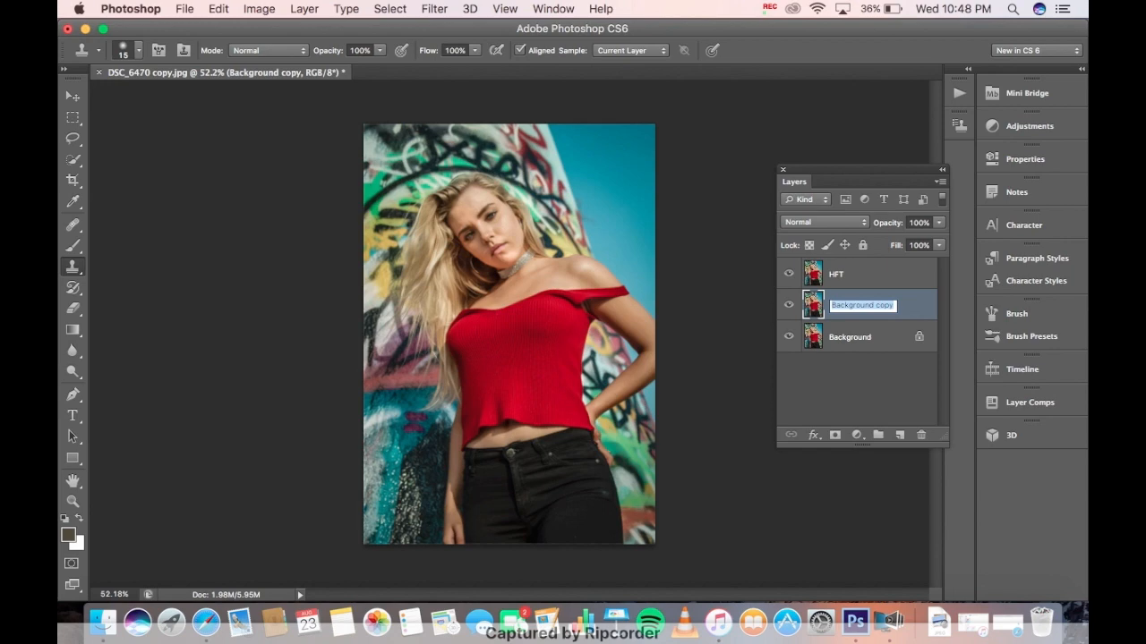
type("LFB")
key("Return")
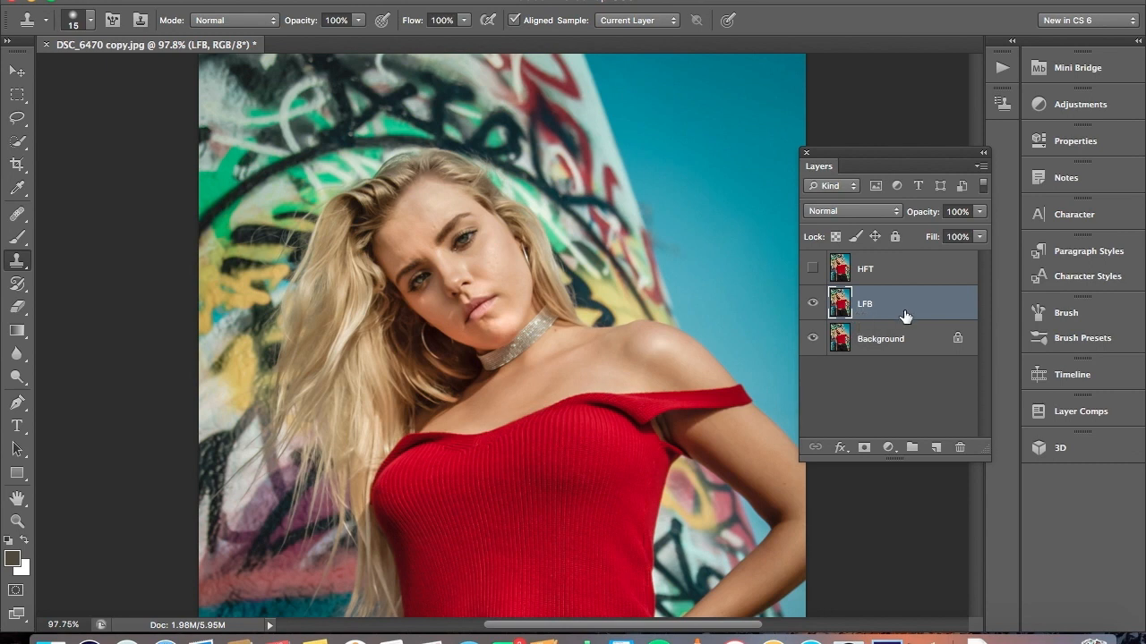
Apply a Gaussian Blur with a radius of 3.2 pixels to the LFB layer
left_click(416, 1)
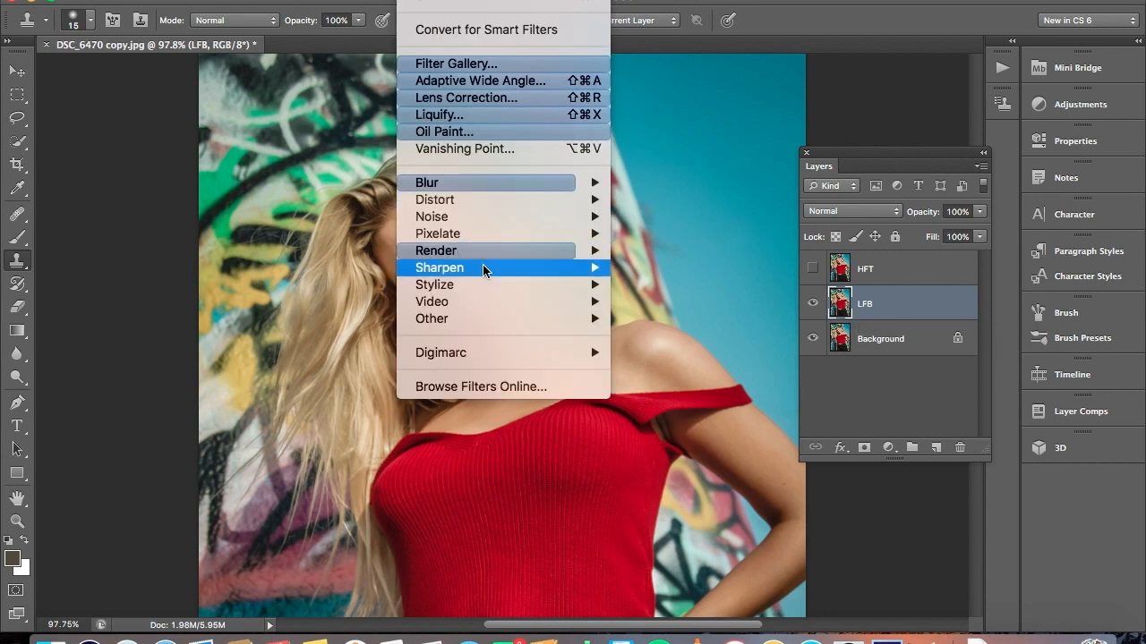
mouse_move(468, 183)
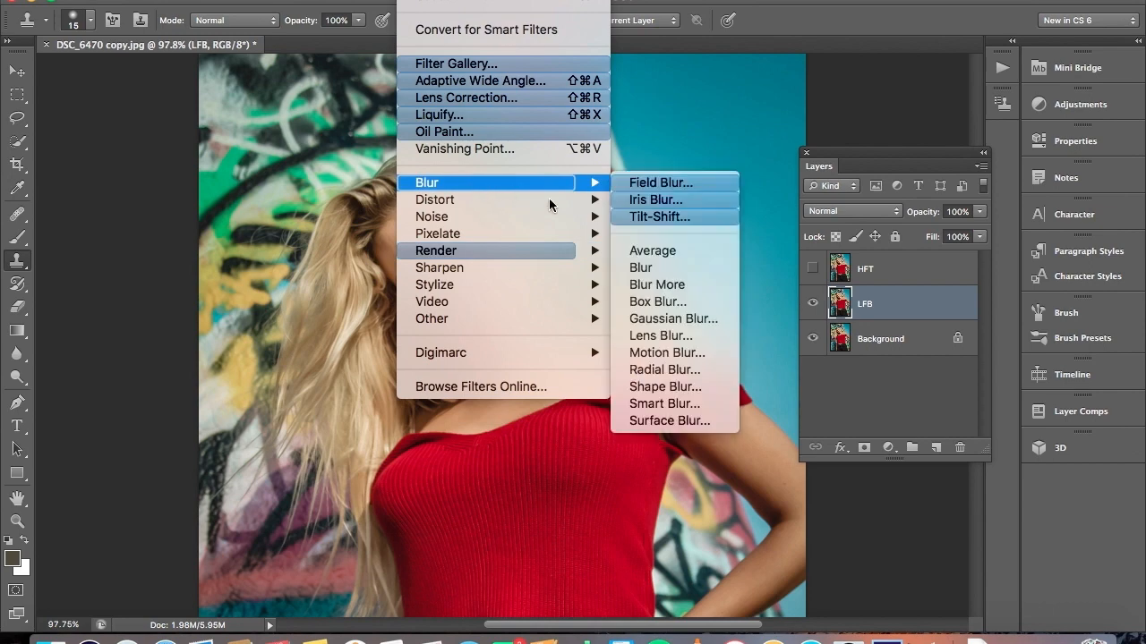
mouse_move(582, 190)
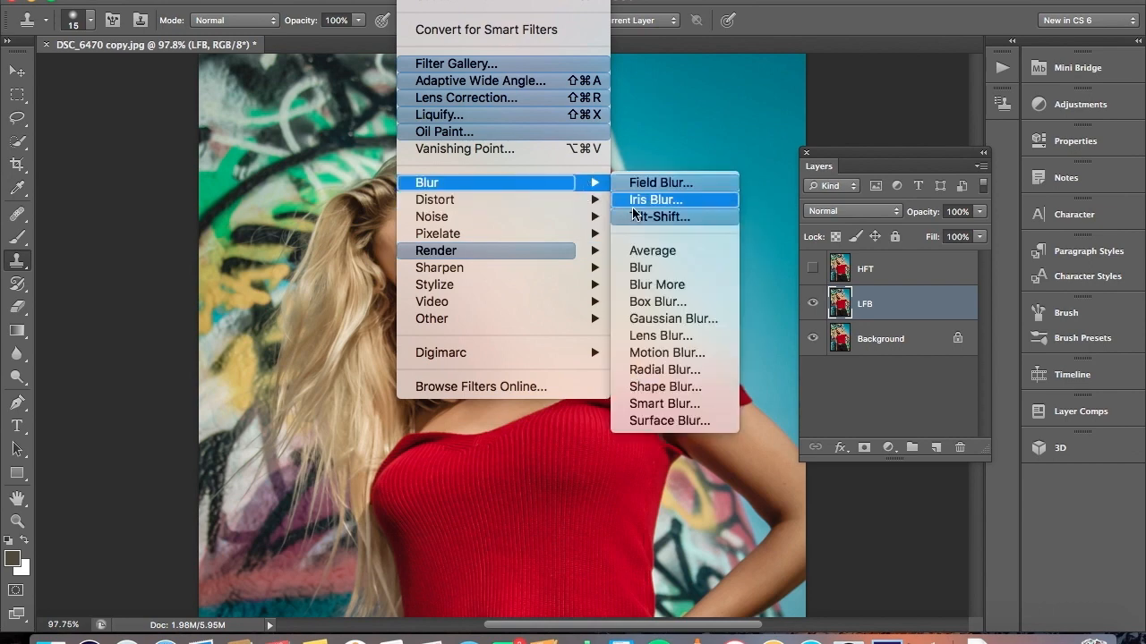
left_click(662, 318)
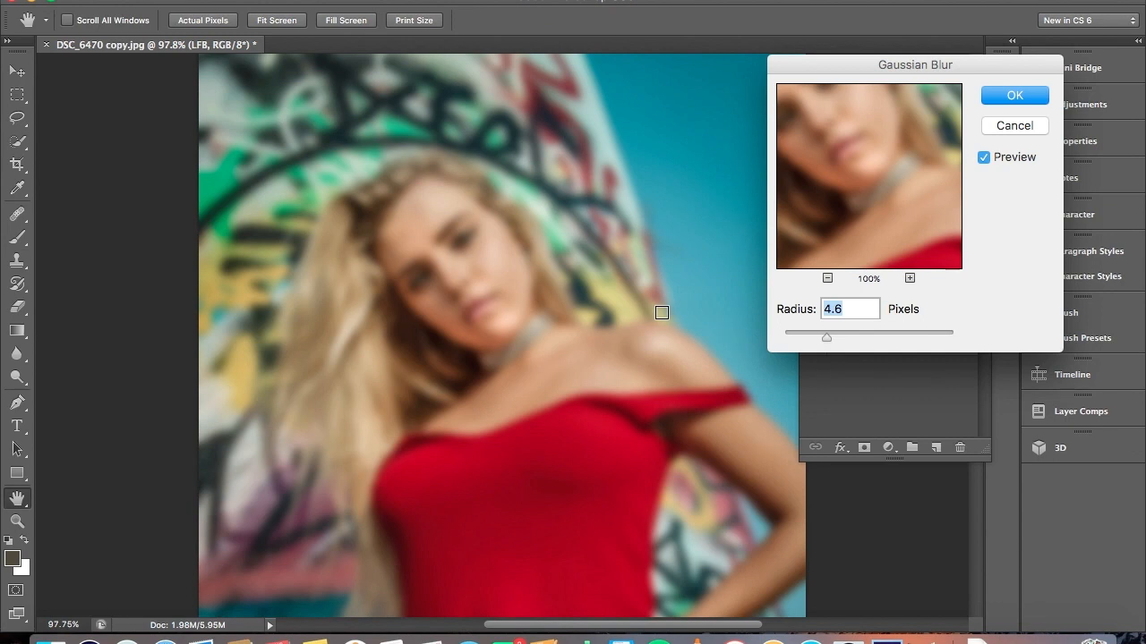
left_click_drag(822, 332, 808, 337)
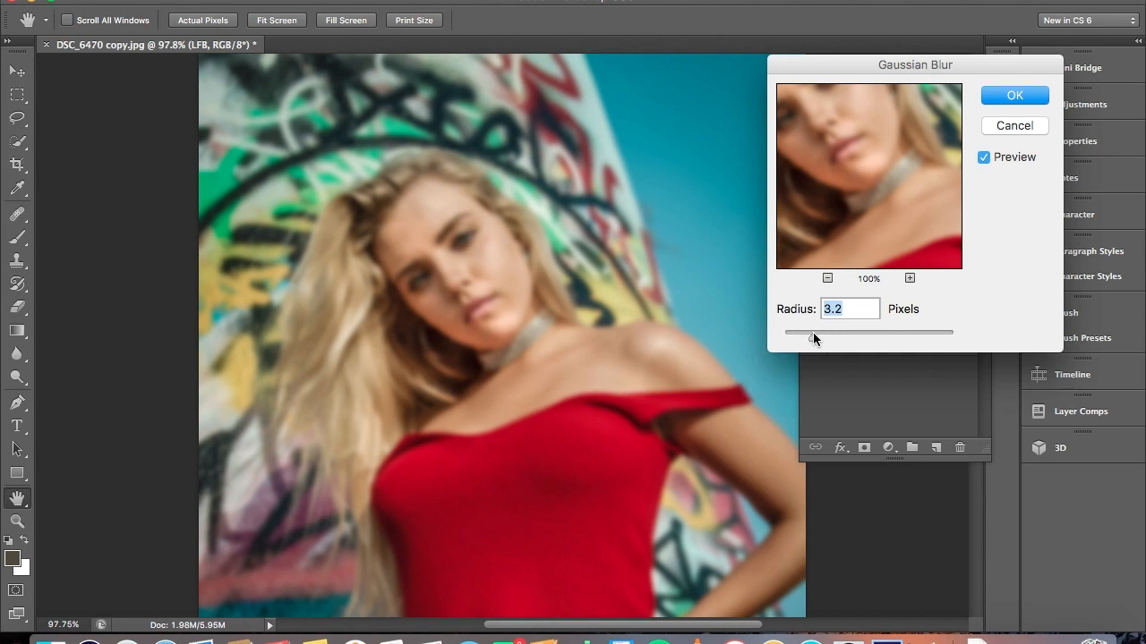
left_click(1014, 96)
key("s")
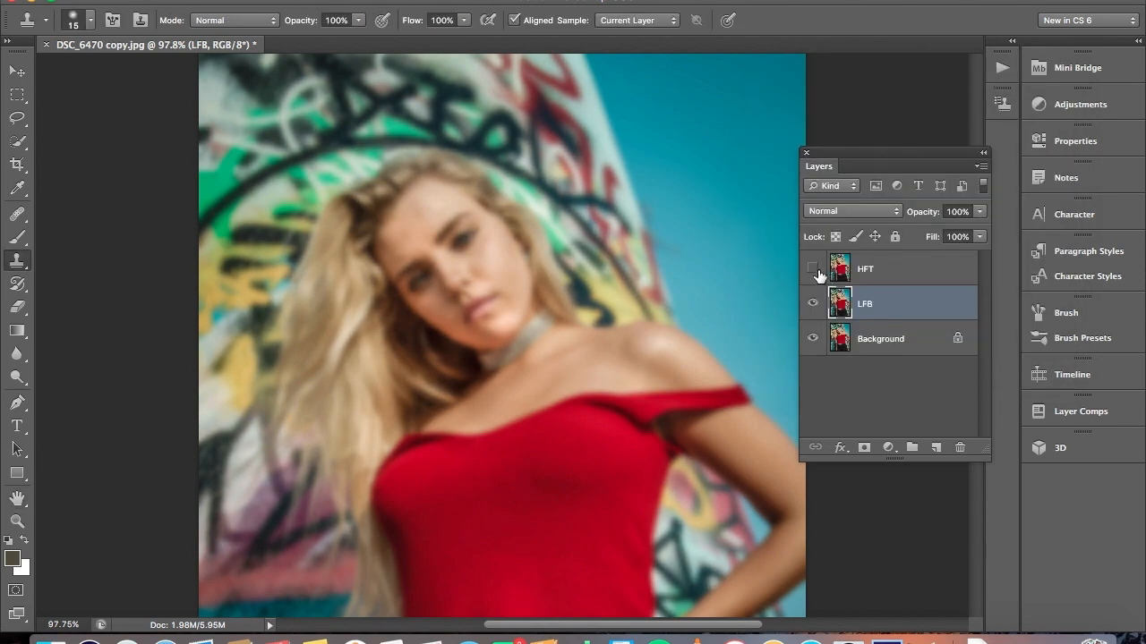
Show the HFT layer and use Apply Image on it with LFB as source layer, Subtract blending, scale 2 and offset 128
left_click(813, 269)
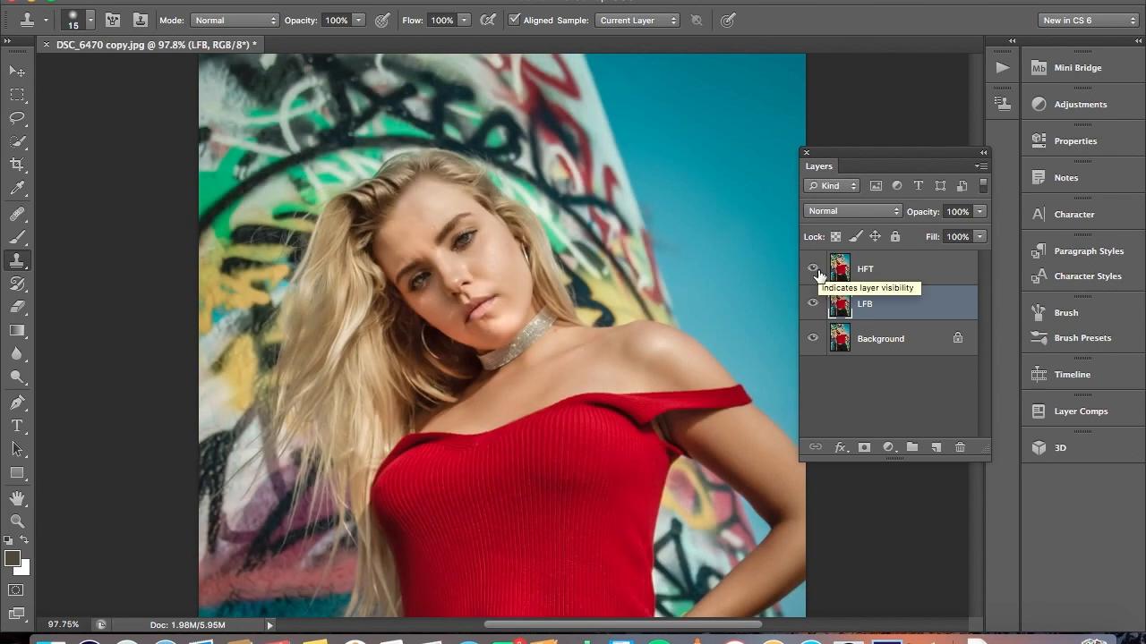
left_click(895, 271)
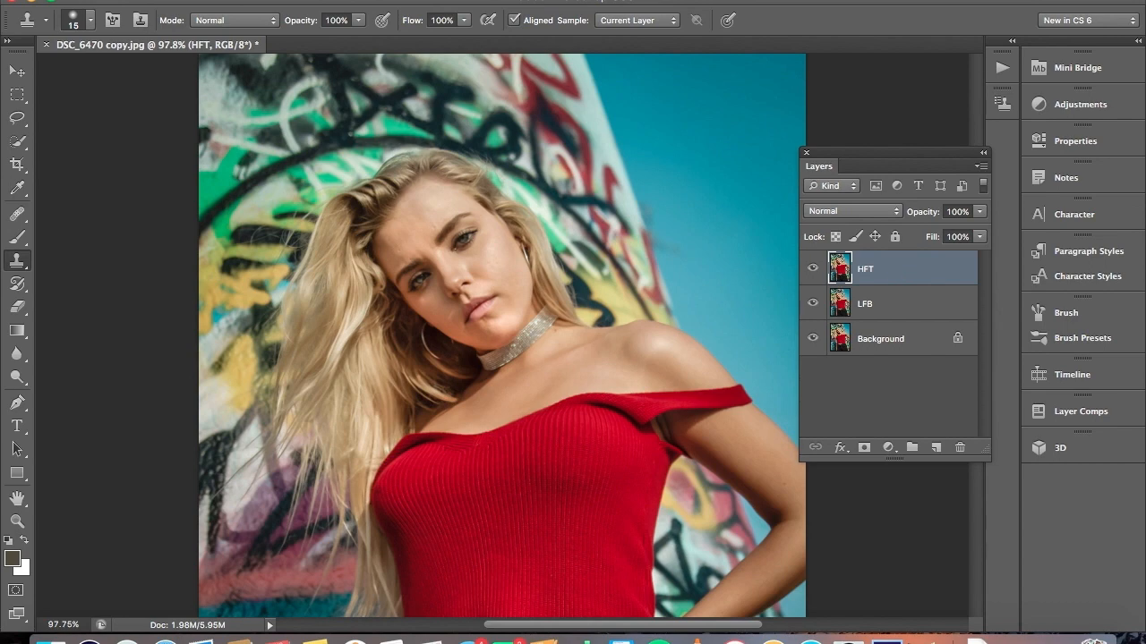
left_click(217, 1)
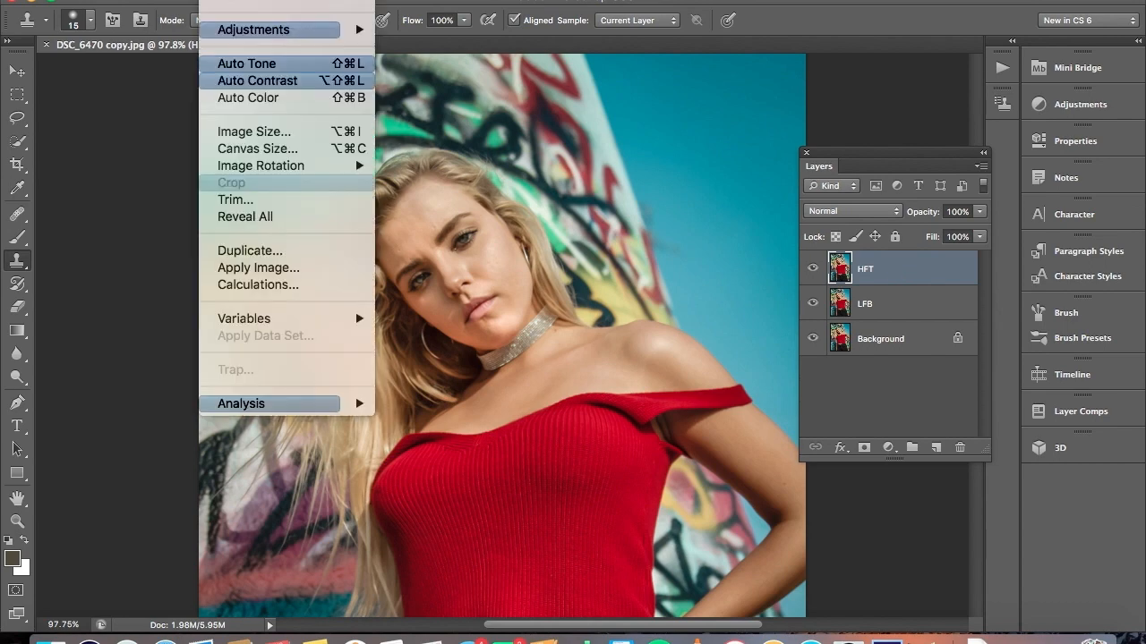
left_click(284, 267)
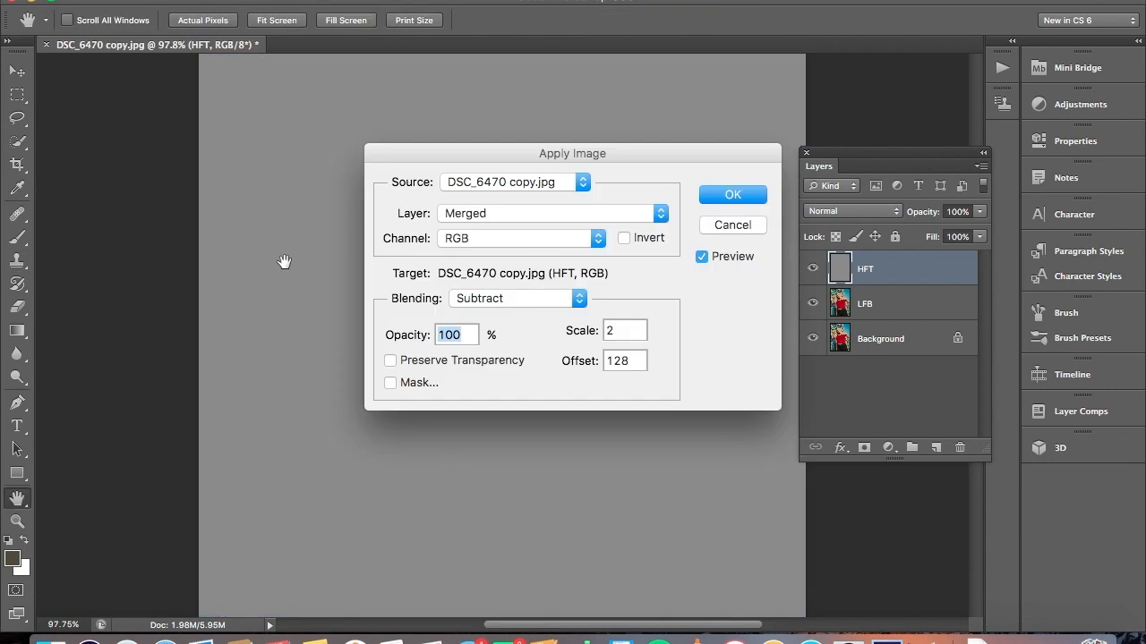
left_click(452, 216)
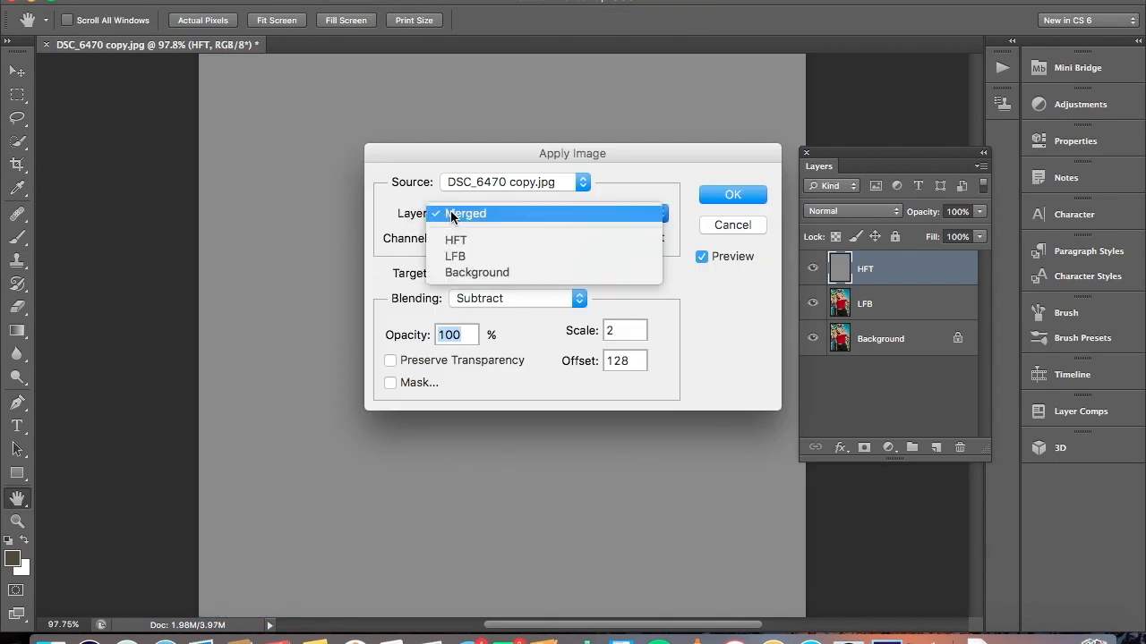
left_click(459, 261)
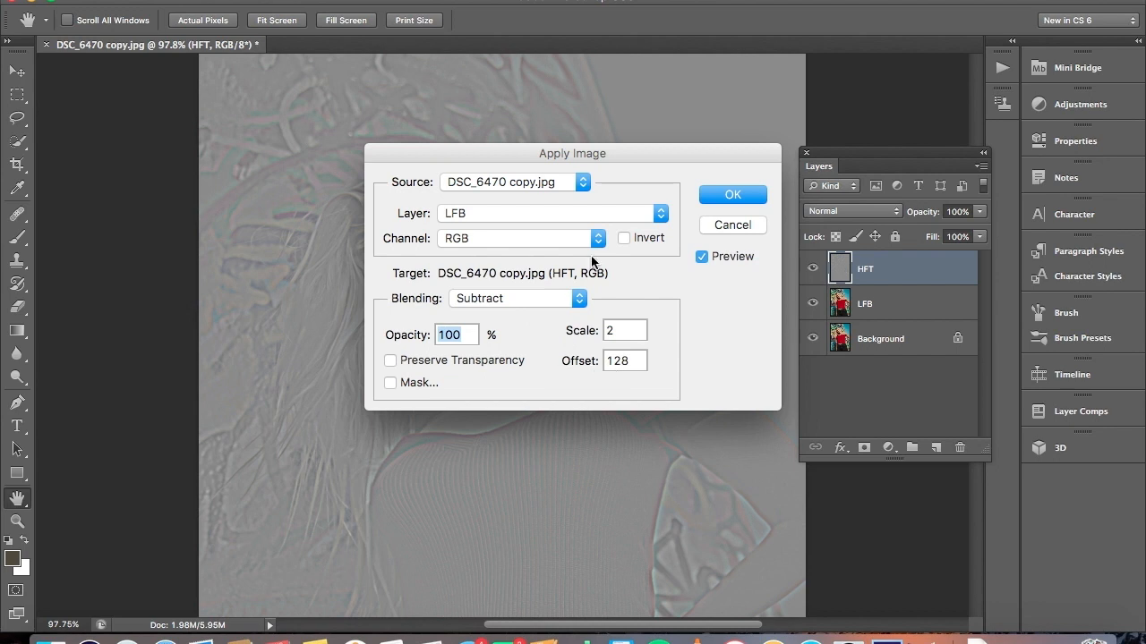
left_click(722, 198)
key("s")
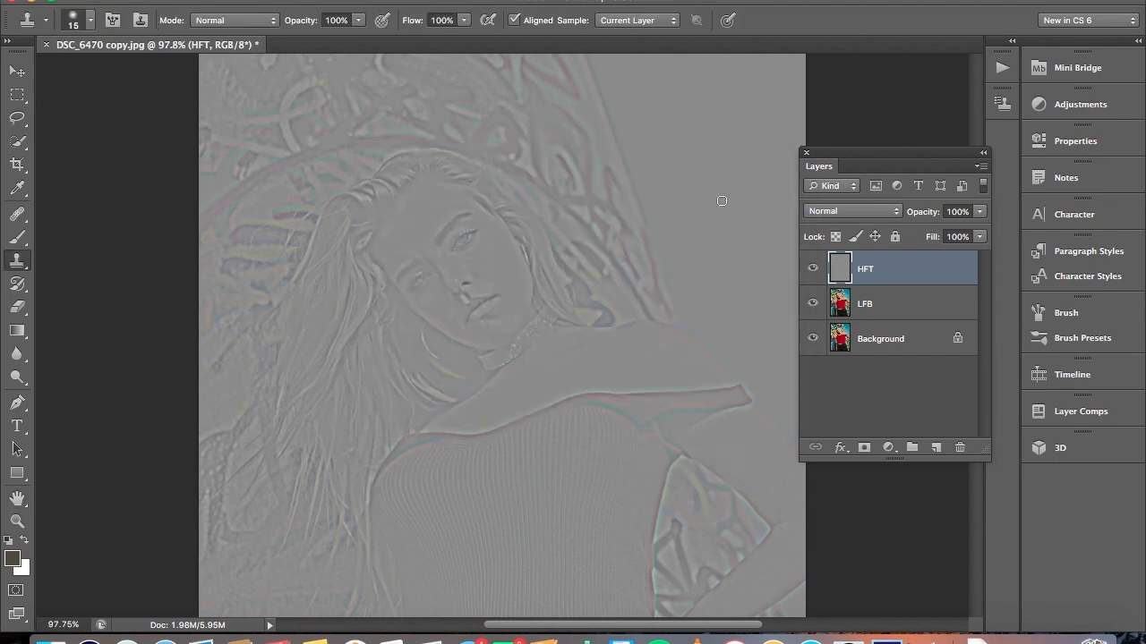
Set the HFT layer's blend mode to Linear Light
left_click(830, 213)
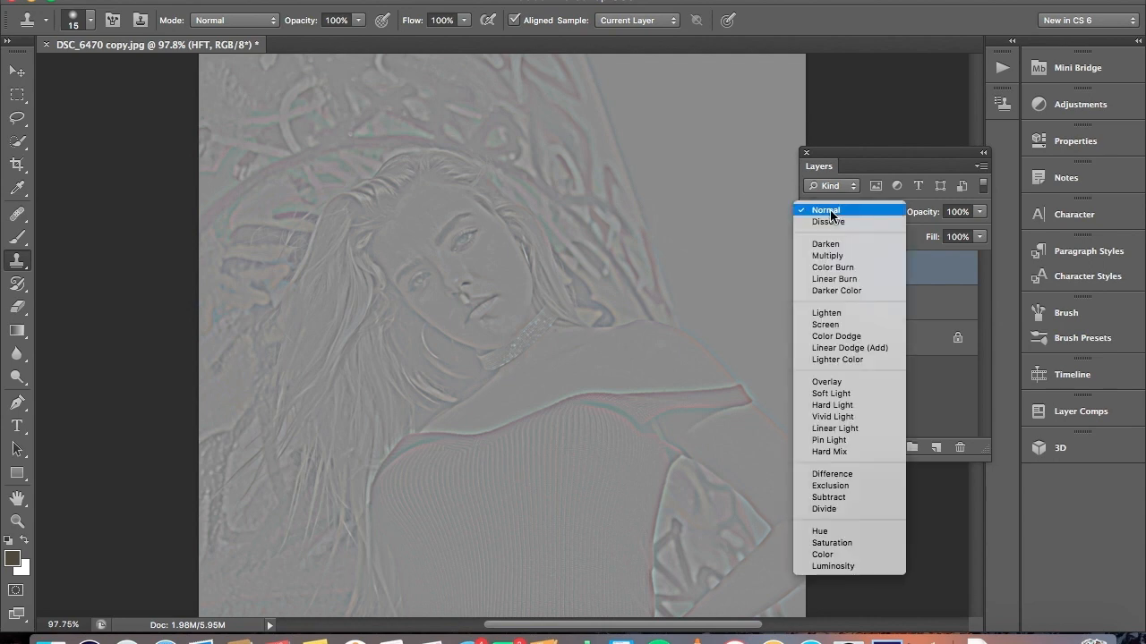
left_click(838, 430)
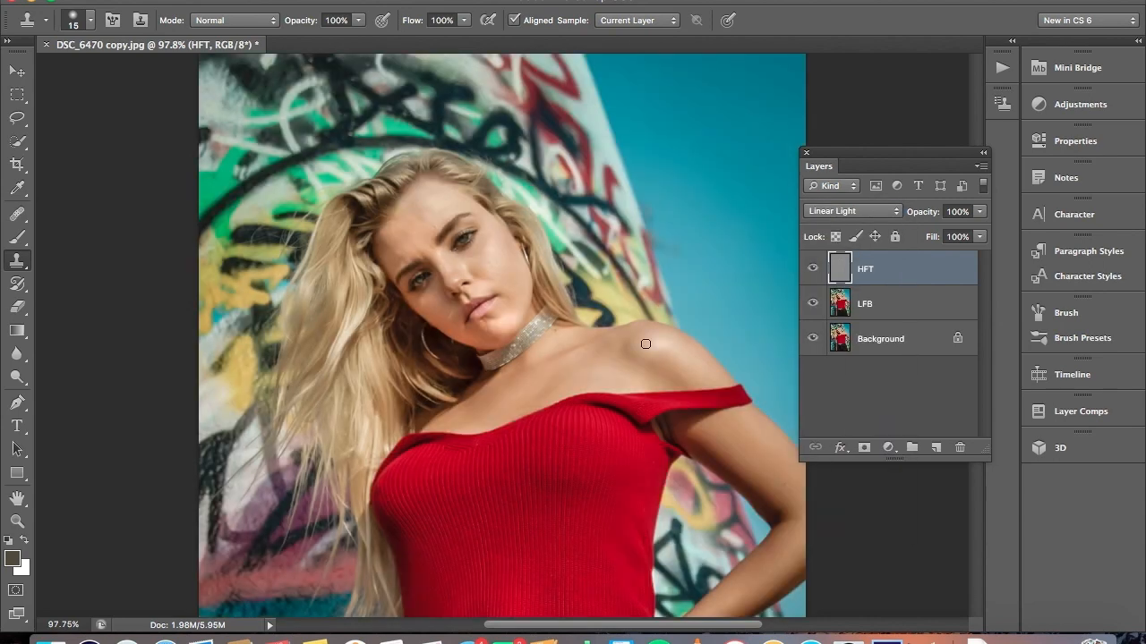
scroll(646, 344, "down", 2)
scroll(646, 344, "up", 1)
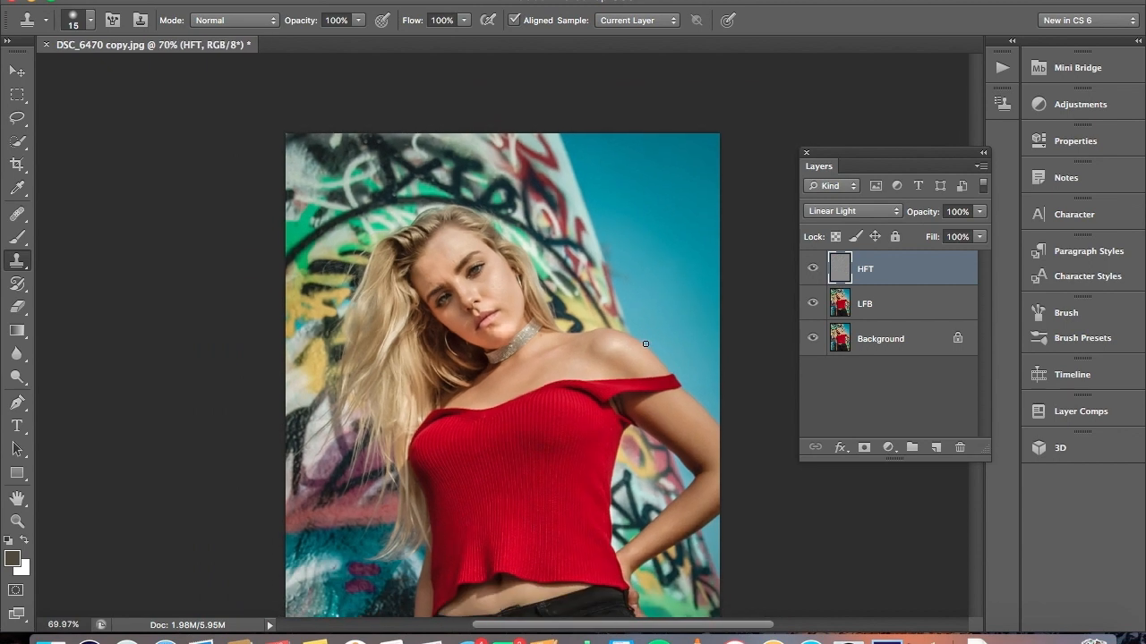
Draw a Lasso selection around the forehead between hairline and eyebrows on the LFB layer
left_click(863, 306)
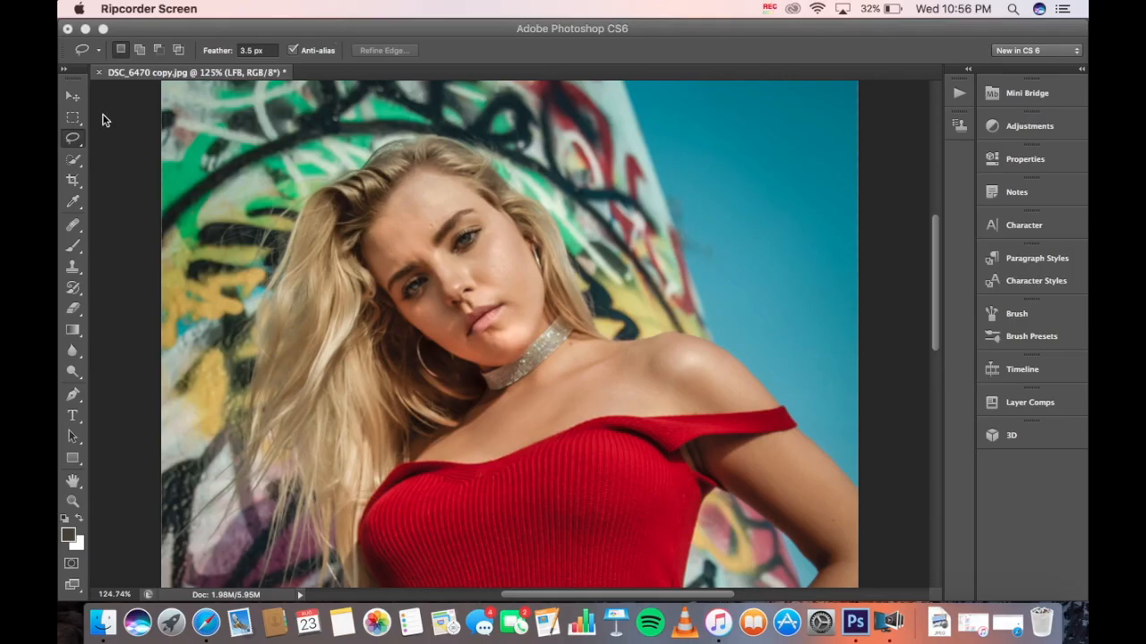
left_click(76, 140)
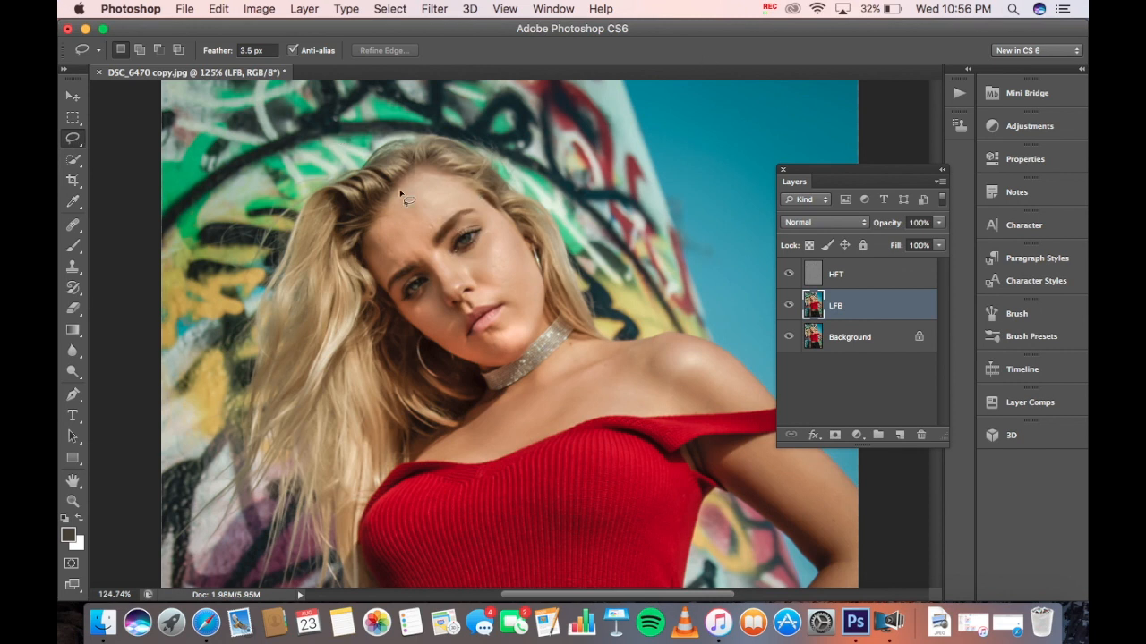
scroll(399, 190, "up", 2)
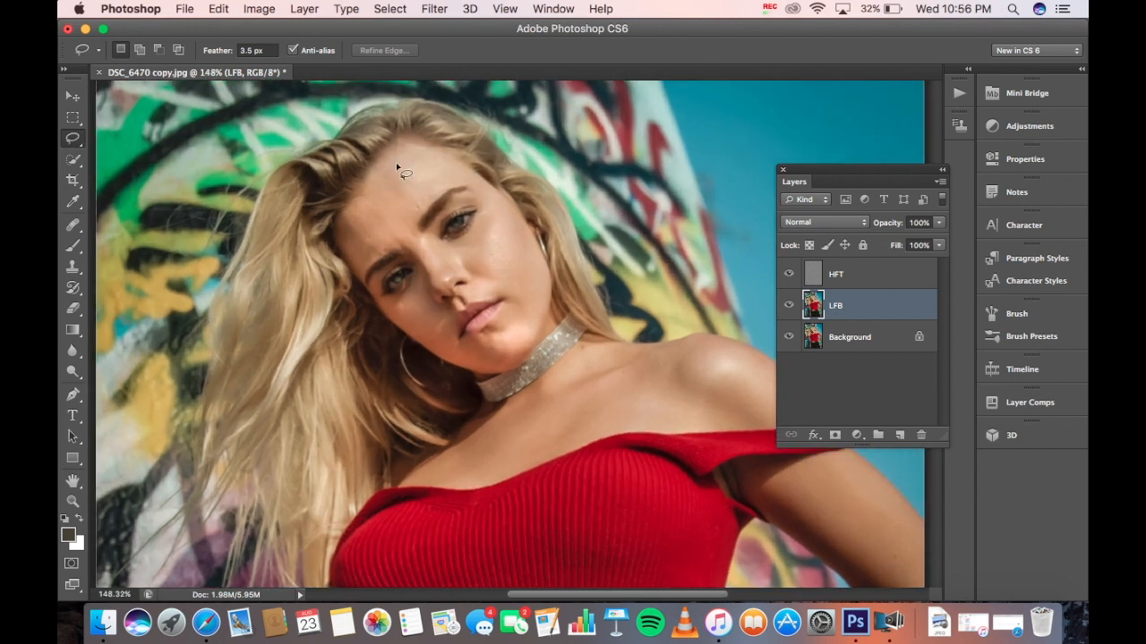
mouse_move(383, 162)
left_mouse_down()
mouse_move(344, 222)
mouse_move(361, 272)
mouse_move(410, 238)
mouse_move(433, 194)
mouse_move(469, 180)
mouse_move(450, 159)
mouse_move(386, 160)
left_mouse_up()
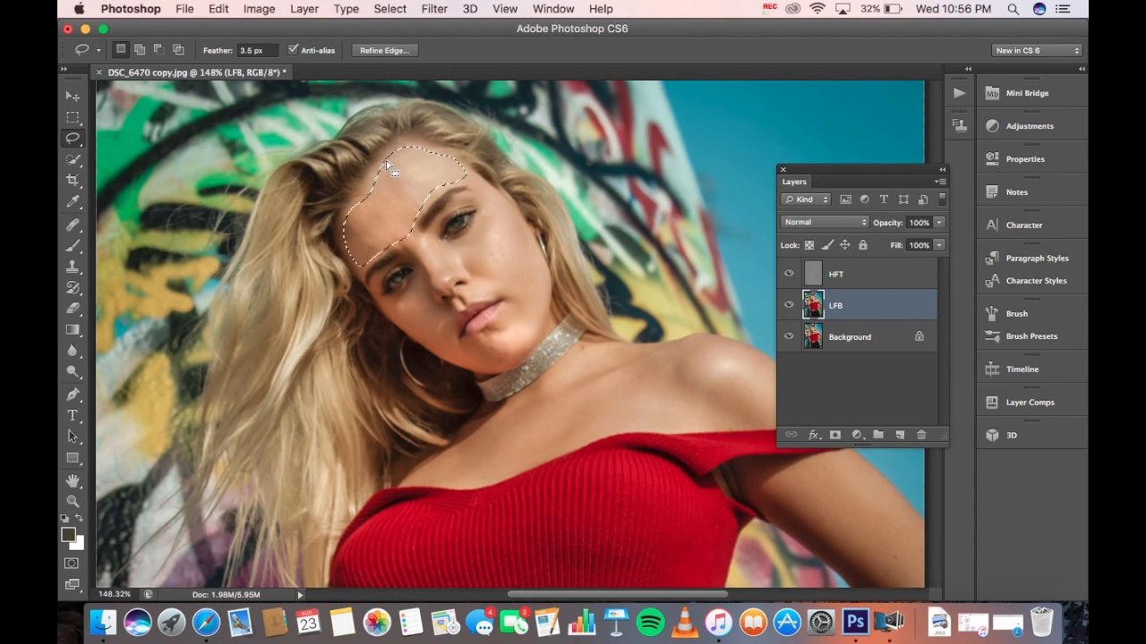
left_click(385, 50)
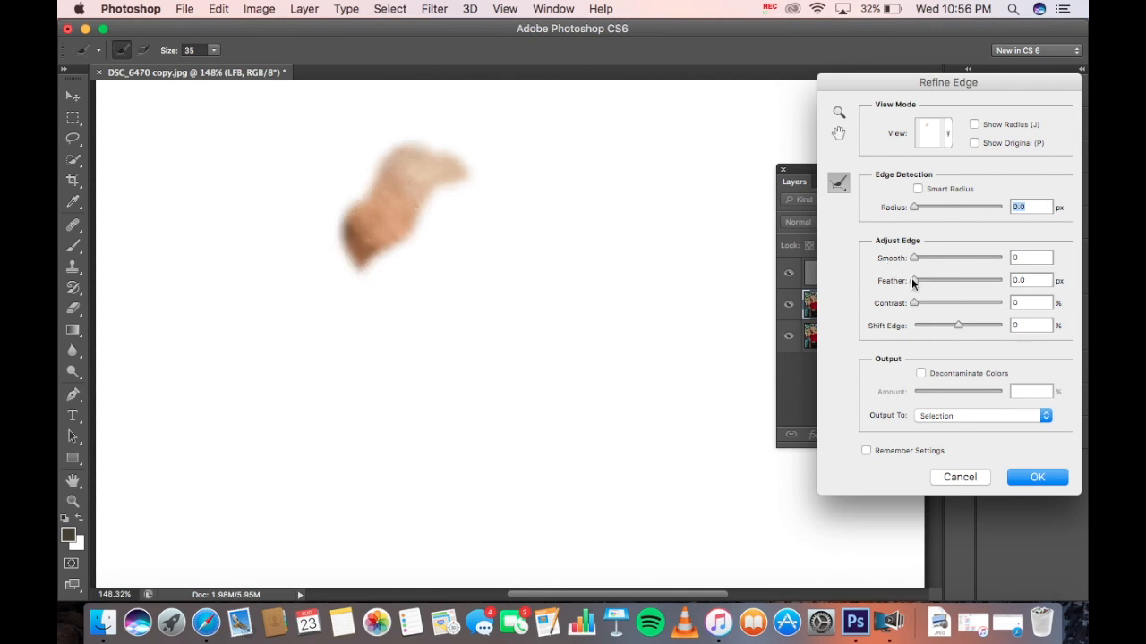
left_click_drag(914, 282, 933, 287)
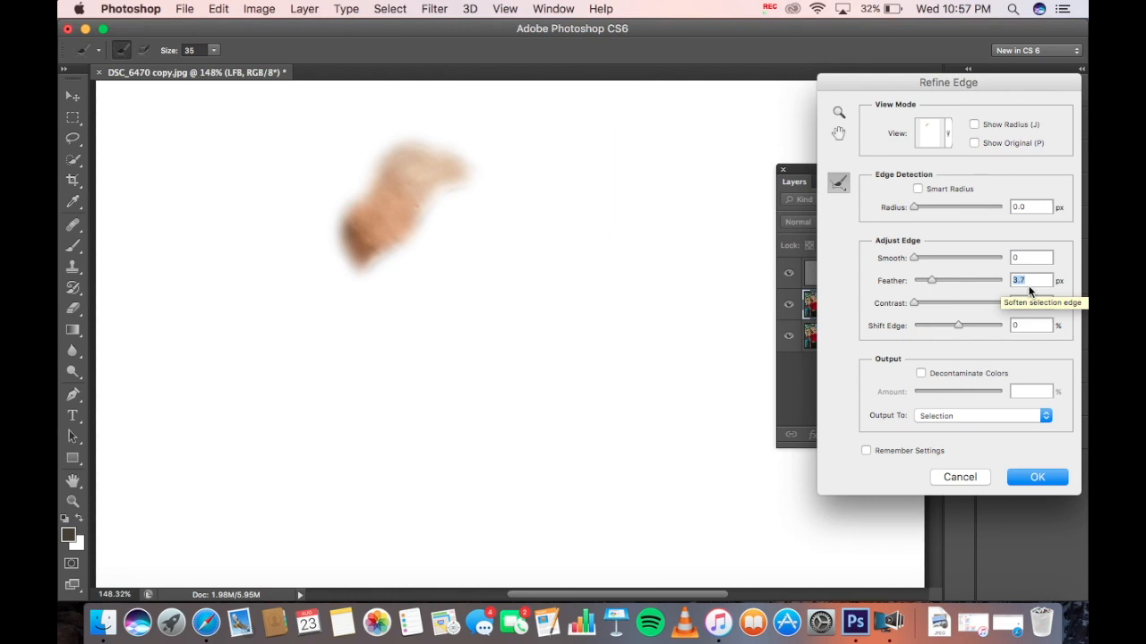
left_click(979, 479)
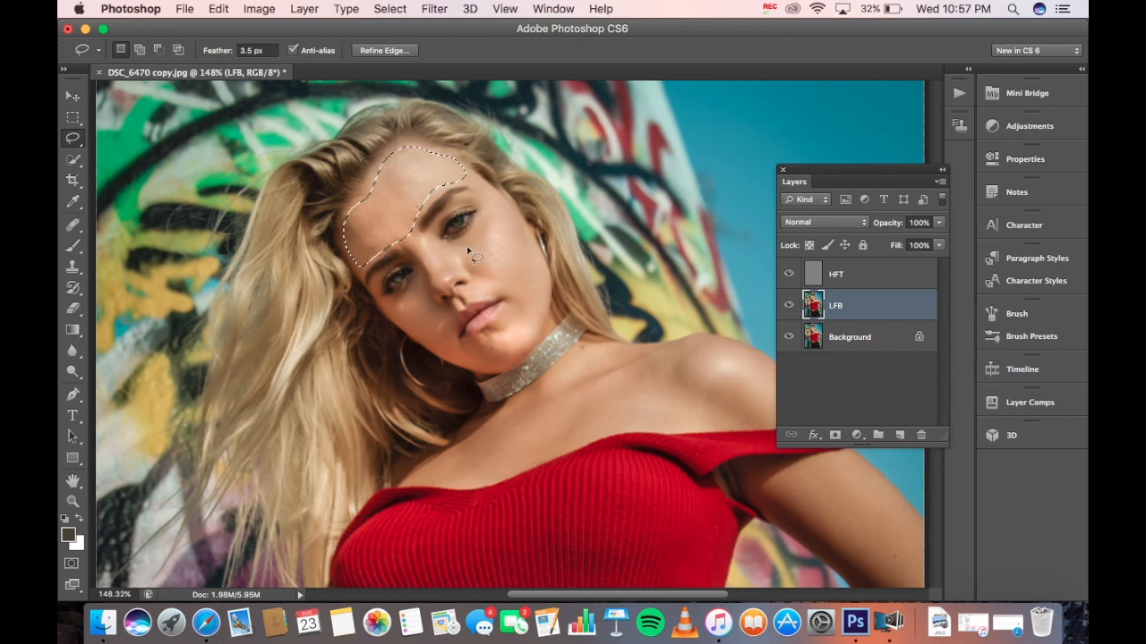
Set the Lasso feather to 3.7 px and clear the existing forehead selection
left_click(256, 50)
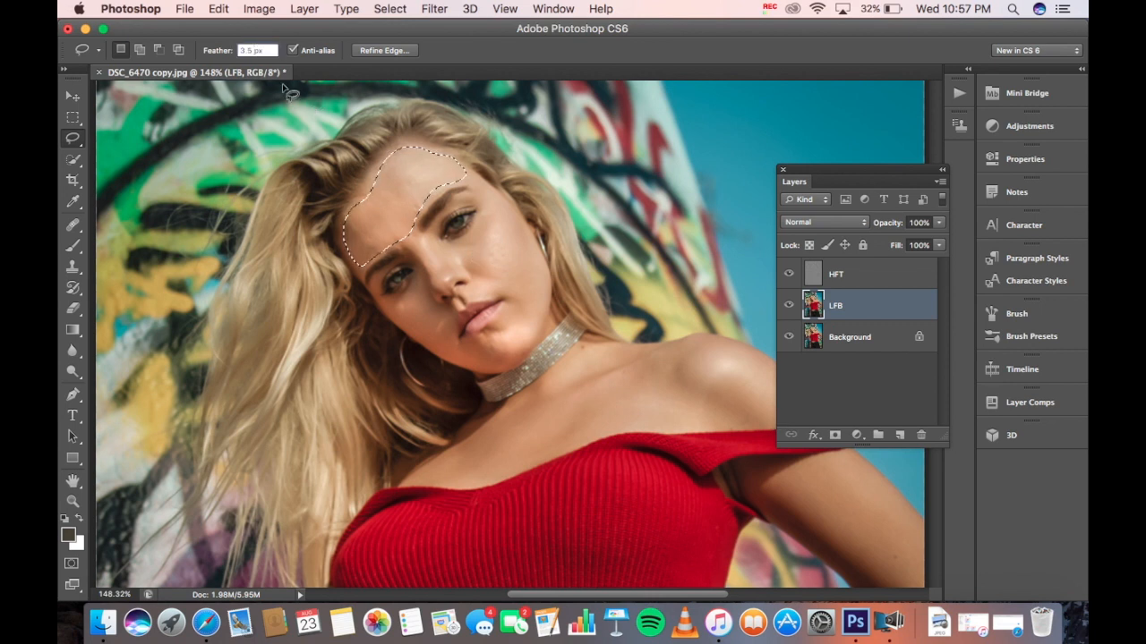
key("BackSpace")
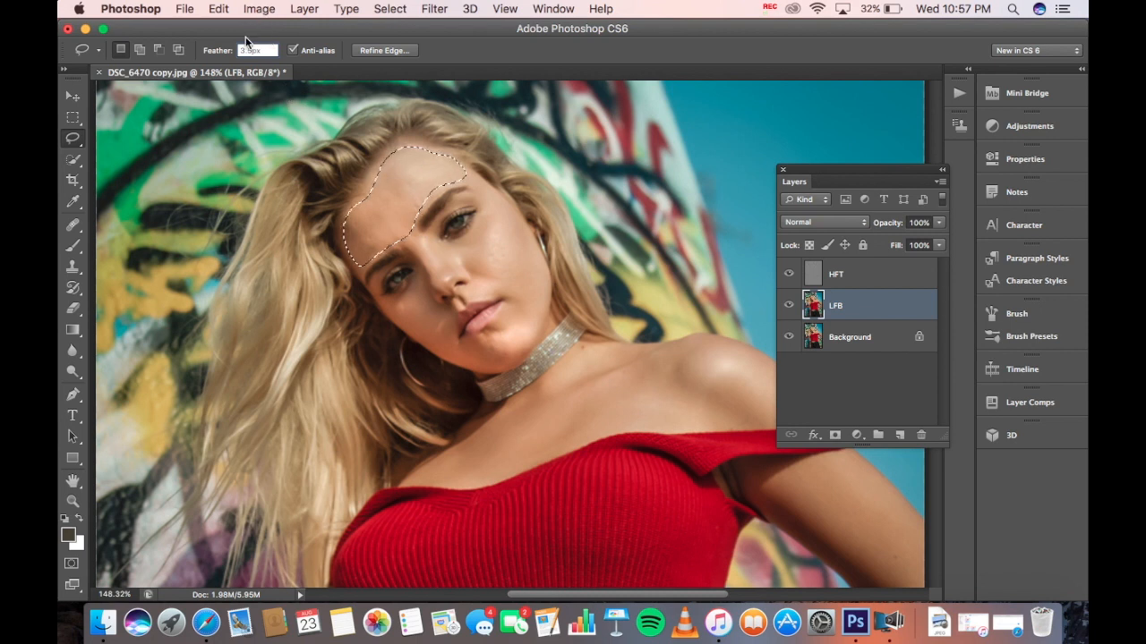
key("BackSpace")
type("7")
left_click(263, 167)
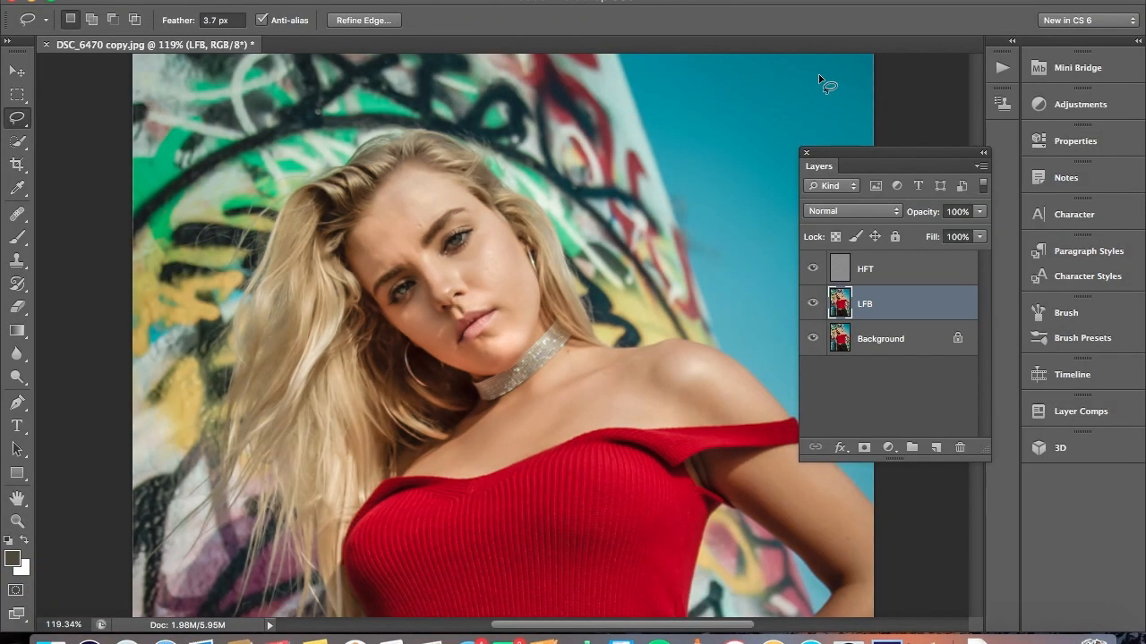
key("super+d")
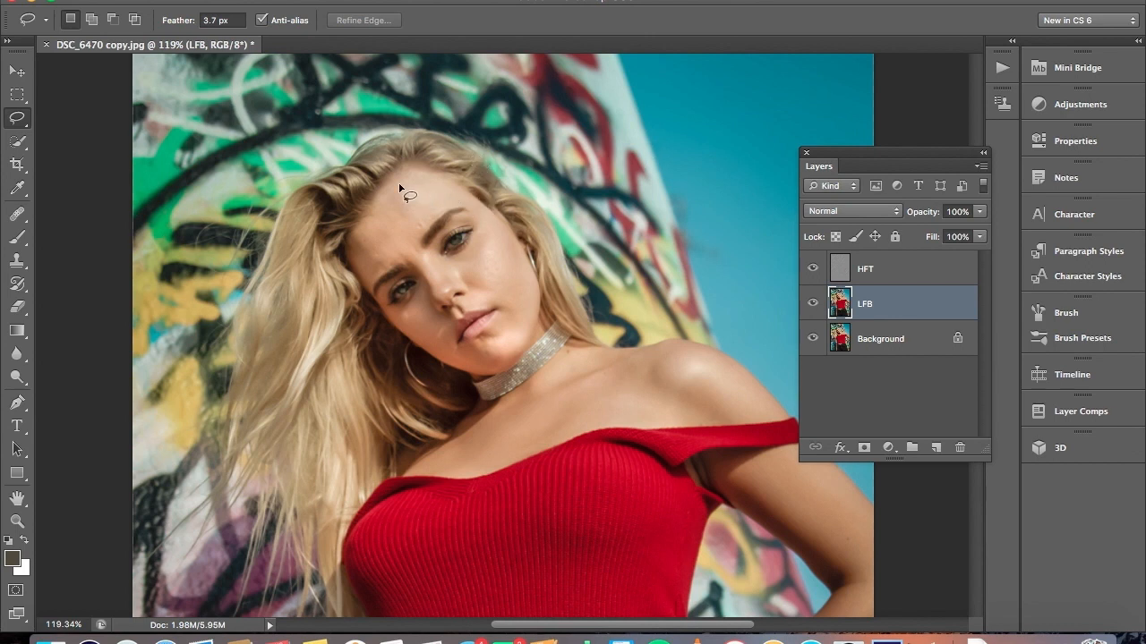
Lasso the forehead on the LFB layer, soften it with a 4.0-pixel Gaussian Blur, and clear the selection
mouse_move(394, 190)
left_mouse_down()
mouse_move(350, 242)
mouse_move(370, 283)
mouse_move(418, 252)
mouse_move(456, 195)
mouse_move(416, 174)
mouse_move(380, 206)
left_mouse_up()
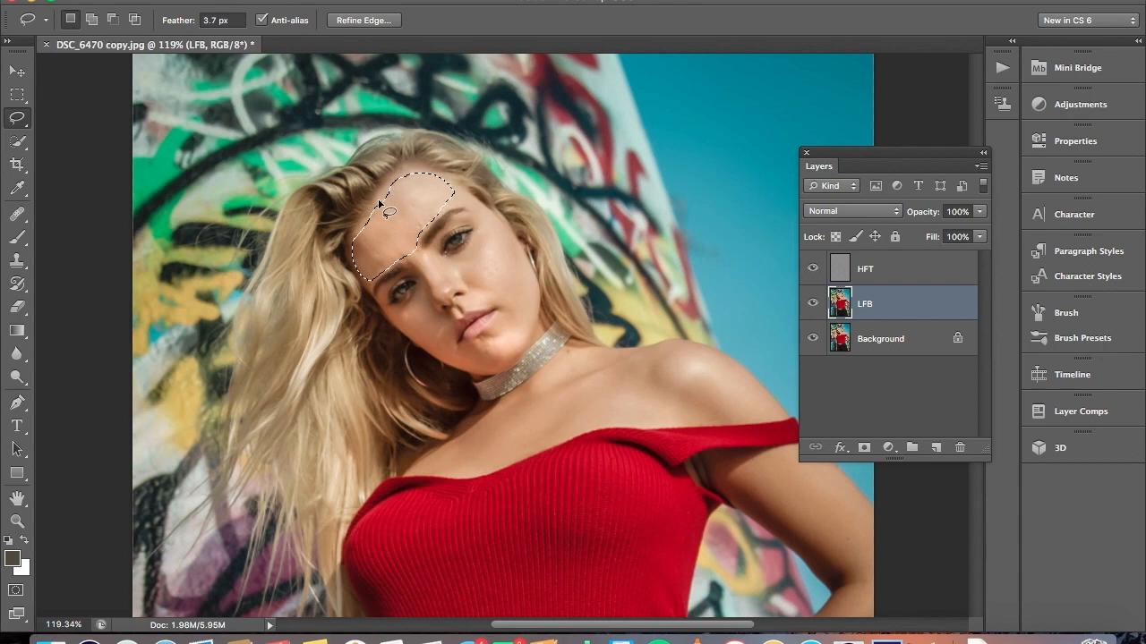
left_click(417, 0)
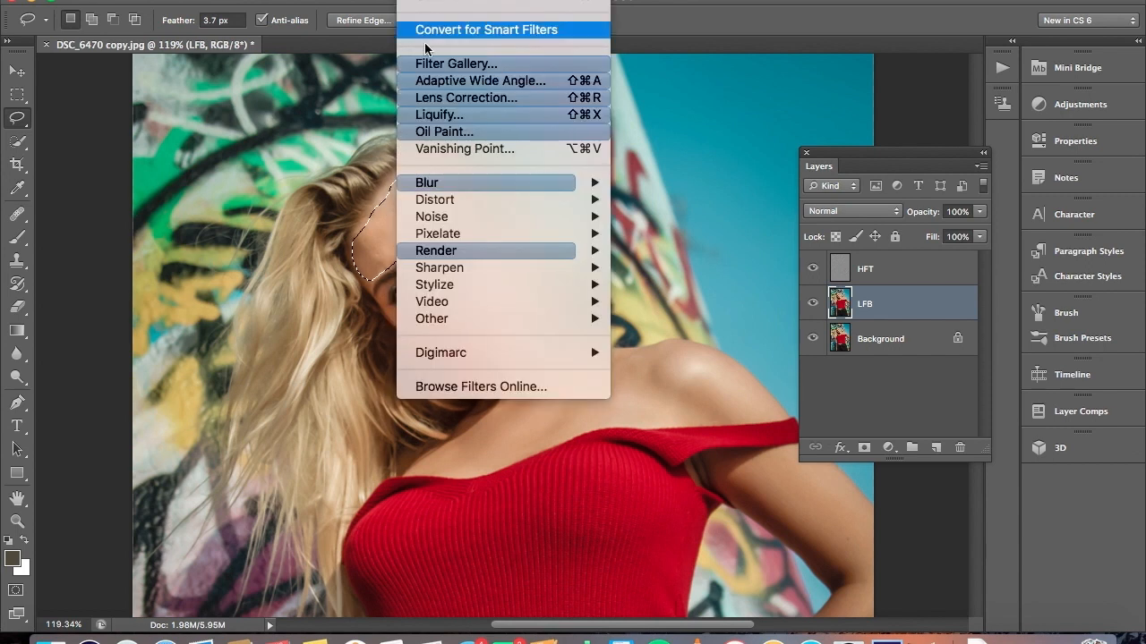
mouse_move(587, 186)
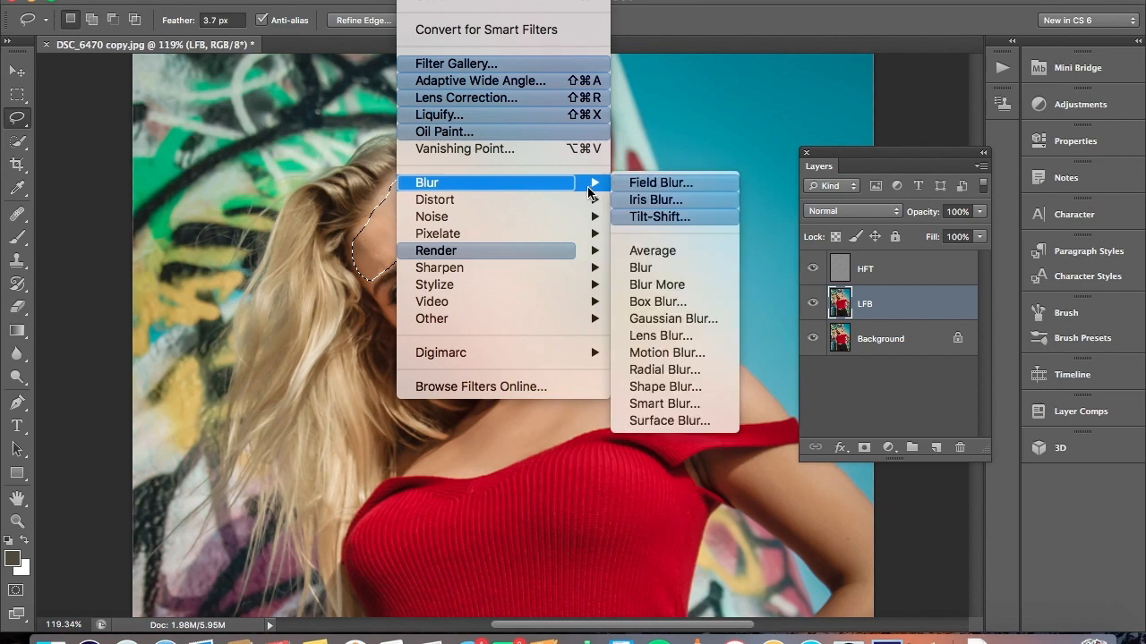
left_click(673, 318)
left_click_drag(813, 337, 822, 337)
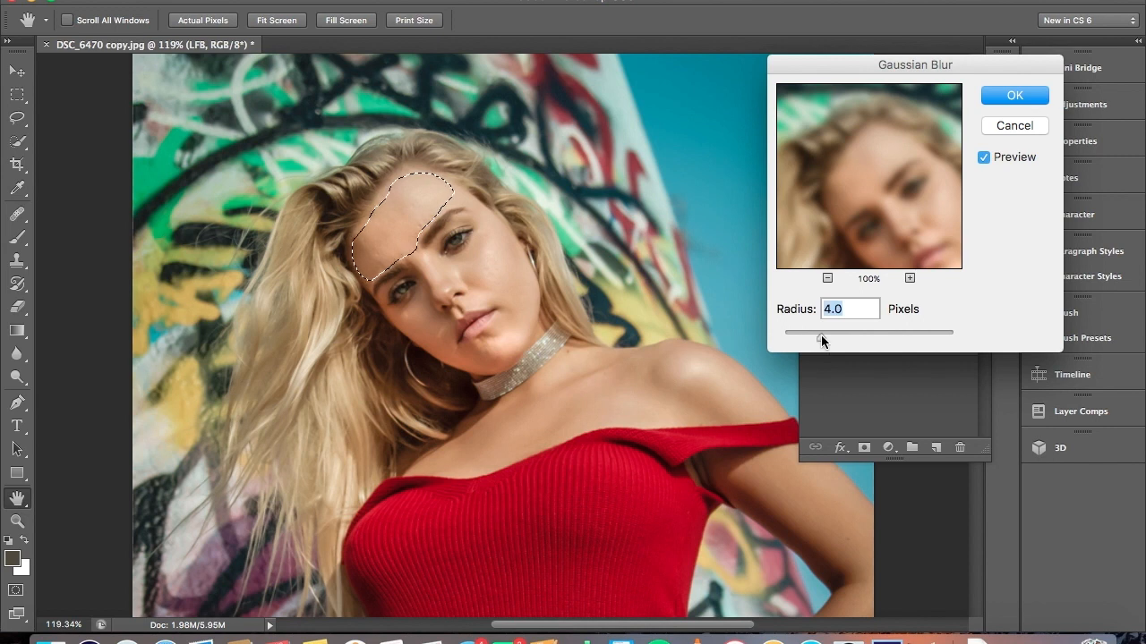
left_click_drag(821, 336, 821, 338)
left_click(1007, 96)
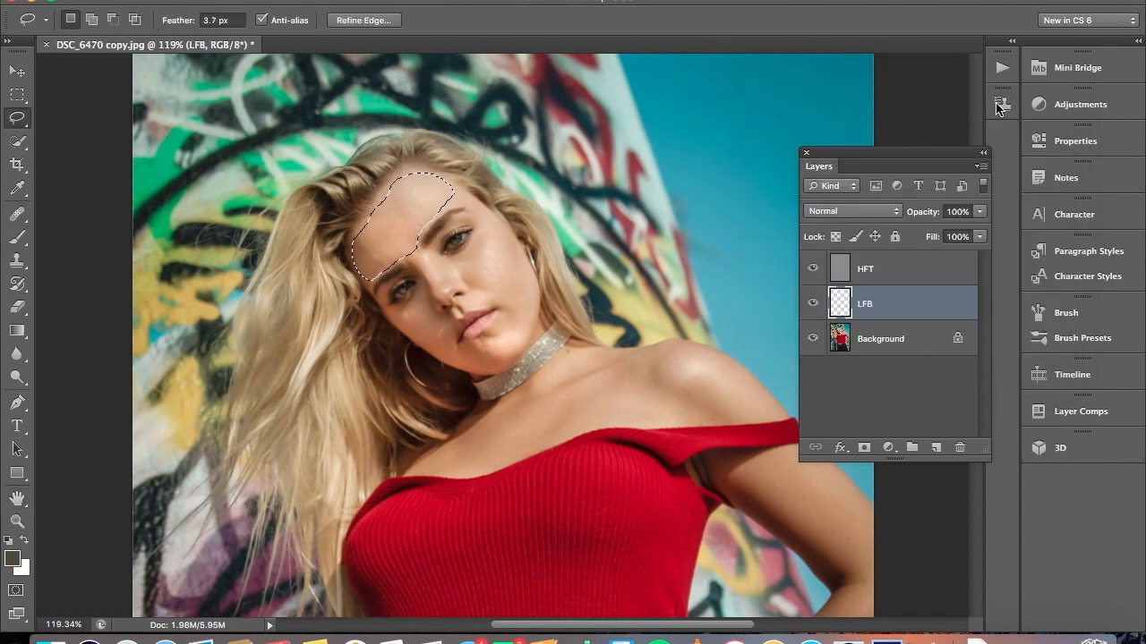
key("ctrl+d")
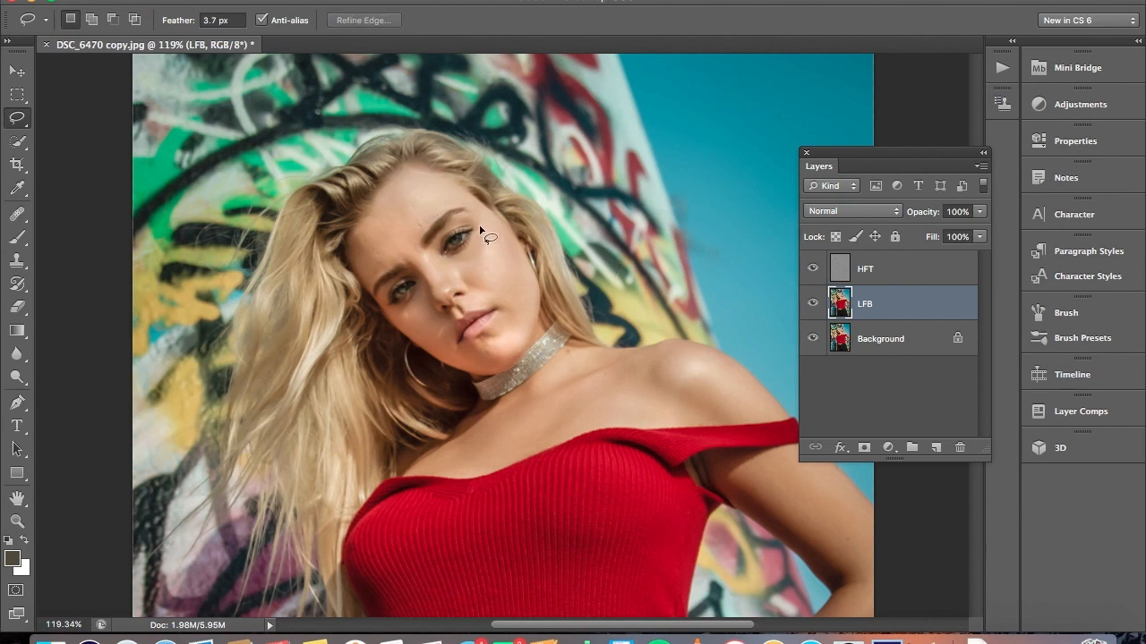
Lasso each cheek in turn on the LFB layer, soften it with the Gaussian Blur, and clear the selection
mouse_move(480, 231)
left_mouse_down()
mouse_move(462, 277)
mouse_move(523, 325)
mouse_move(540, 304)
mouse_move(525, 263)
left_mouse_up()
mouse_move(525, 259)
left_mouse_down()
mouse_move(516, 243)
mouse_move(482, 235)
left_mouse_up()
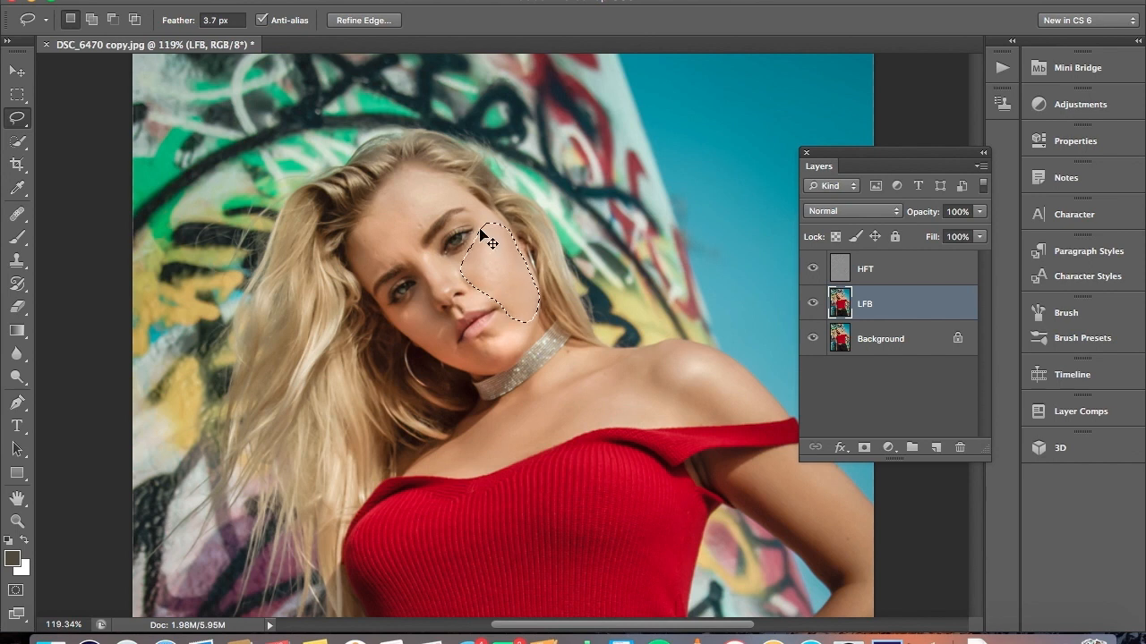
left_click(480, 233)
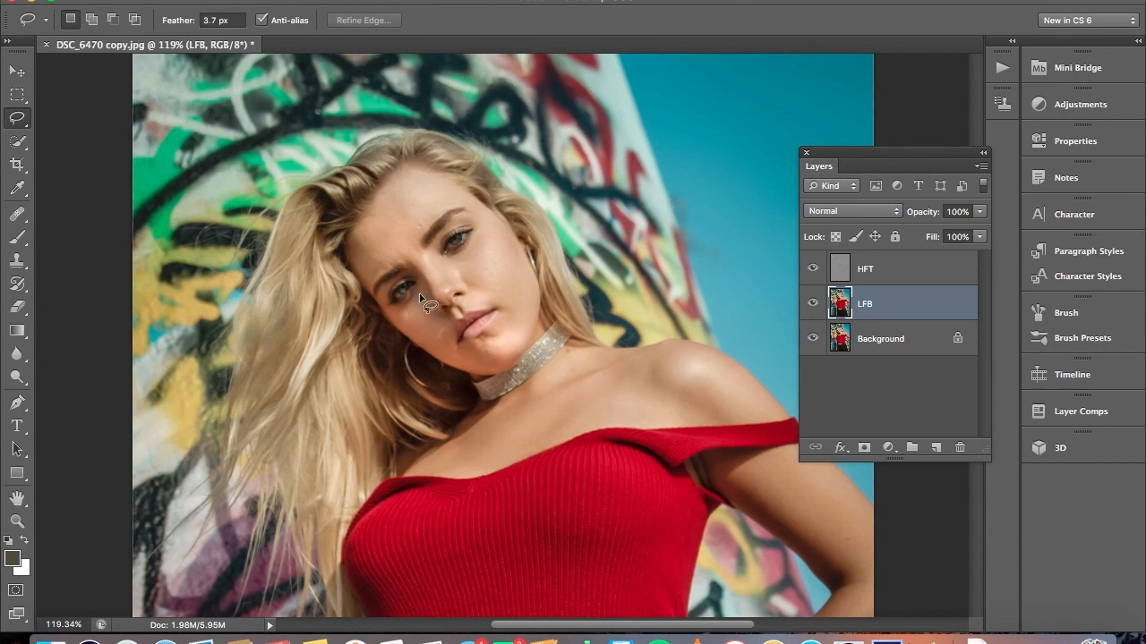
mouse_move(418, 292)
left_mouse_down()
mouse_move(404, 330)
mouse_move(434, 353)
mouse_move(474, 376)
mouse_move(491, 371)
mouse_move(420, 294)
left_mouse_up()
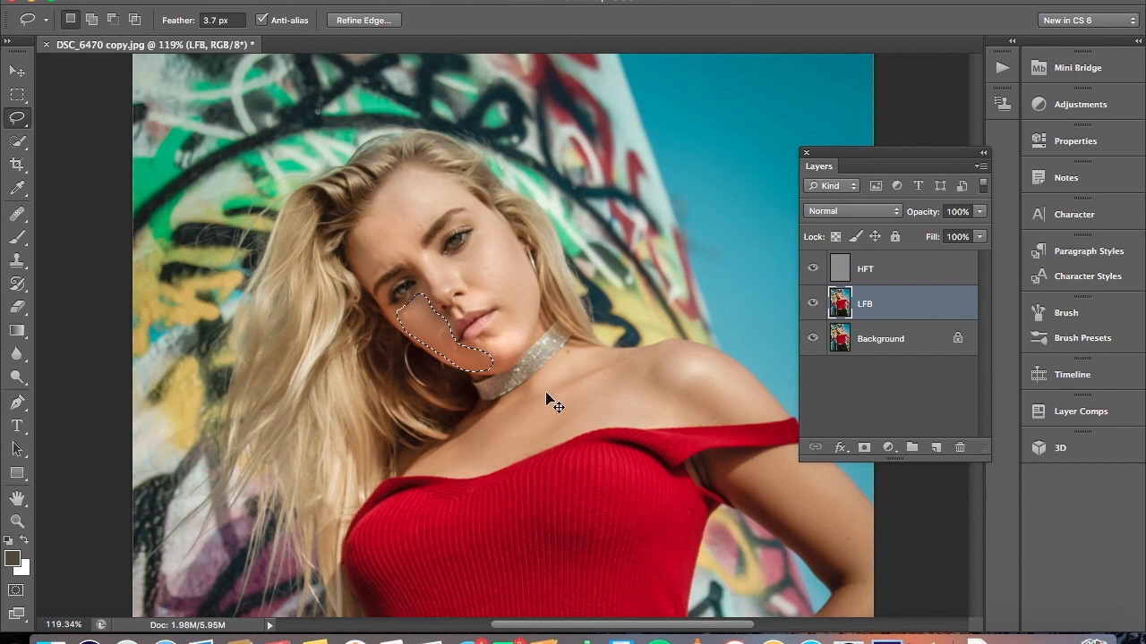
left_click(522, 336)
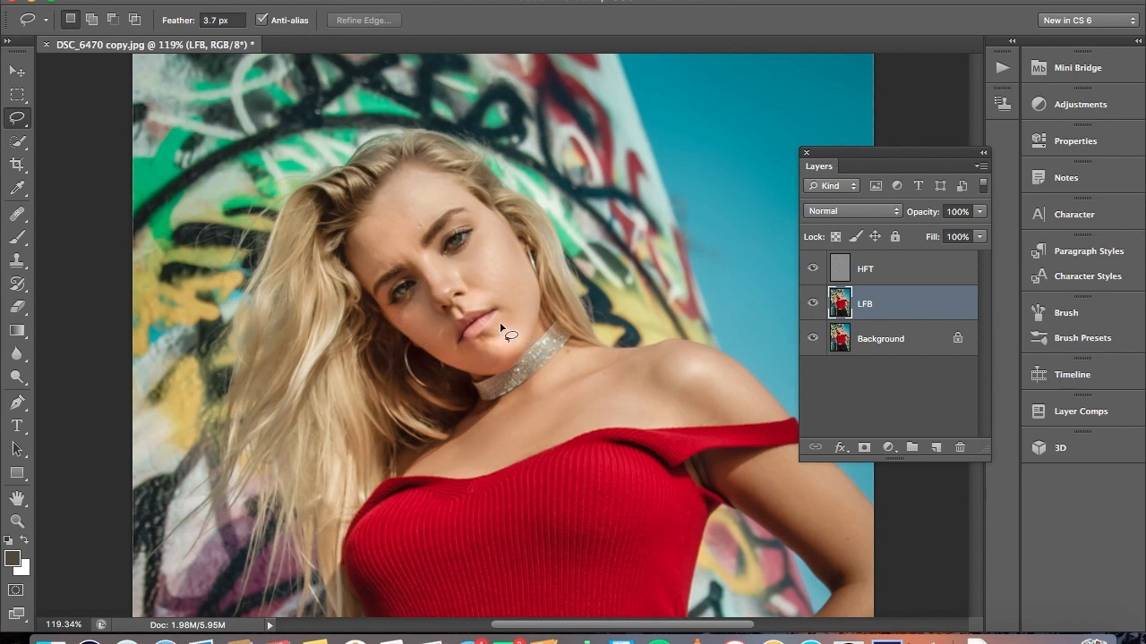
Lasso the chin and then the upper chest on the LFB layer, soften each with the Gaussian Blur, and clear the selection
mouse_move(482, 338)
left_mouse_down()
mouse_move(481, 367)
mouse_move(501, 369)
mouse_move(528, 341)
mouse_move(515, 323)
mouse_move(501, 331)
left_mouse_up()
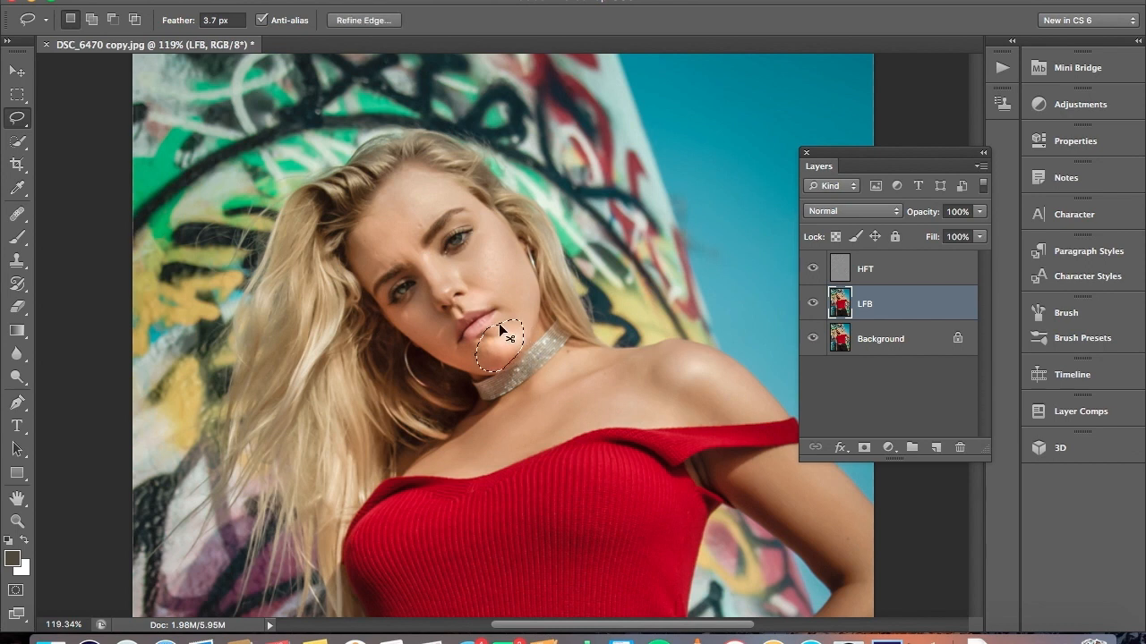
left_click(501, 331)
mouse_move(575, 358)
left_mouse_down()
mouse_move(631, 430)
mouse_move(672, 409)
mouse_move(609, 362)
mouse_move(567, 365)
left_mouse_up()
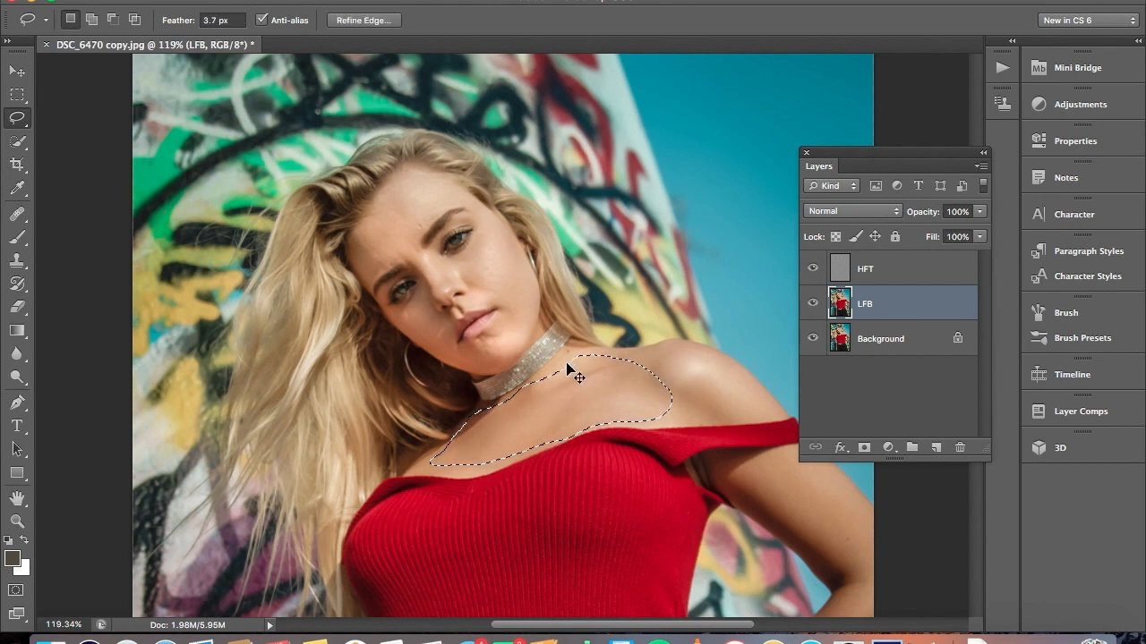
left_click(567, 366)
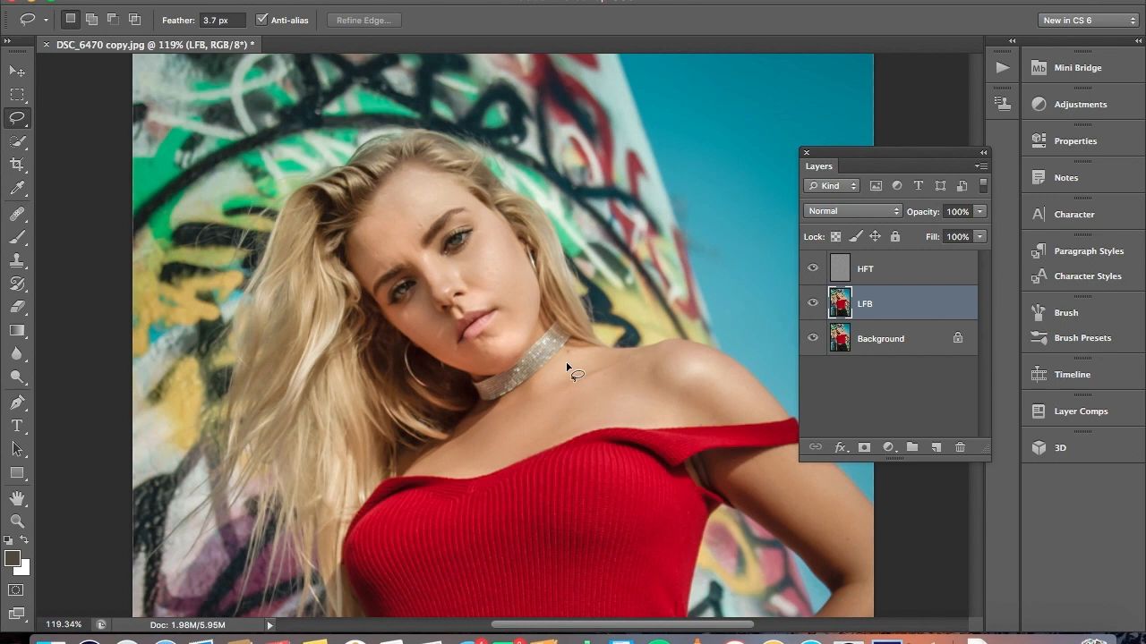
Clone clean skin texture over the forehead blemishes on the HFT layer with the 15-pixel Clone Stamp, undoing a misplaced stamp
left_click(881, 278)
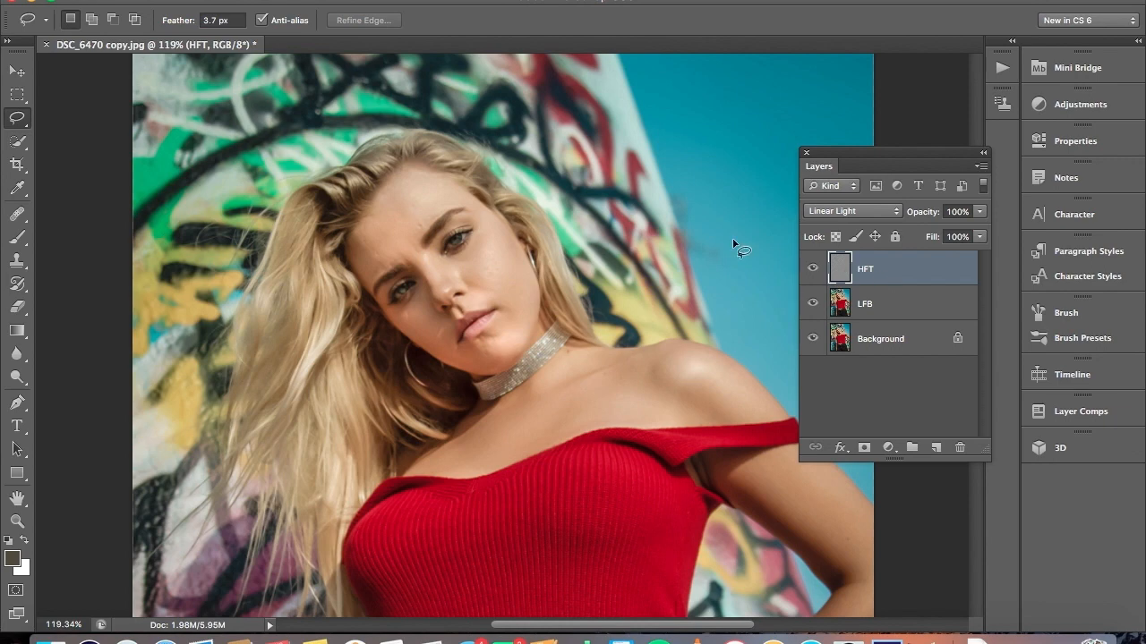
left_click(17, 260)
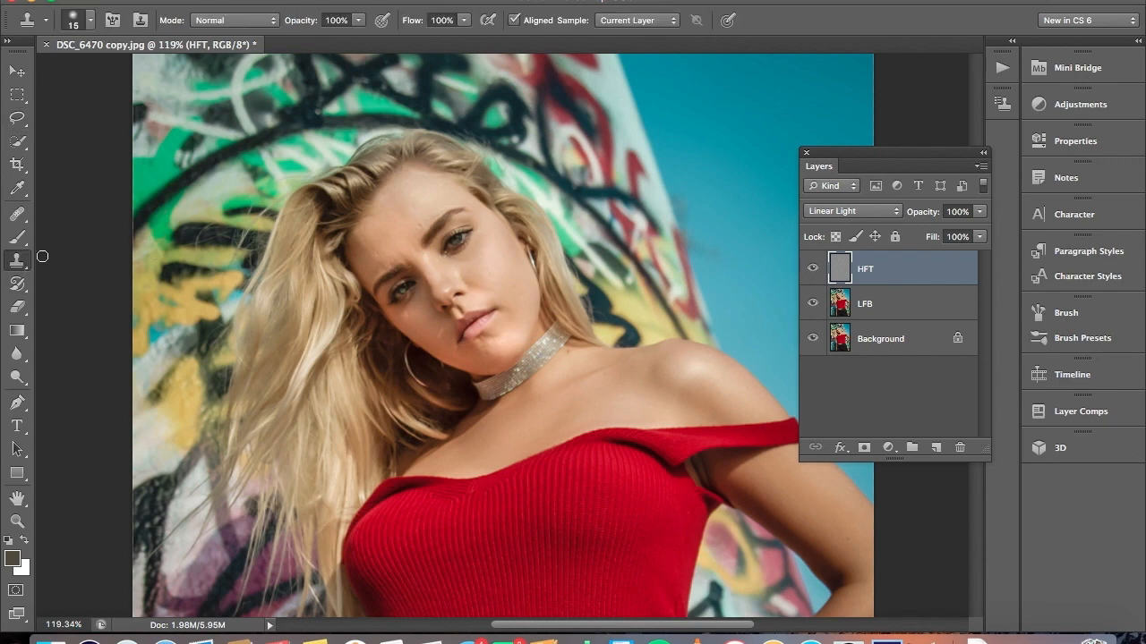
scroll(552, 240, "up", 5)
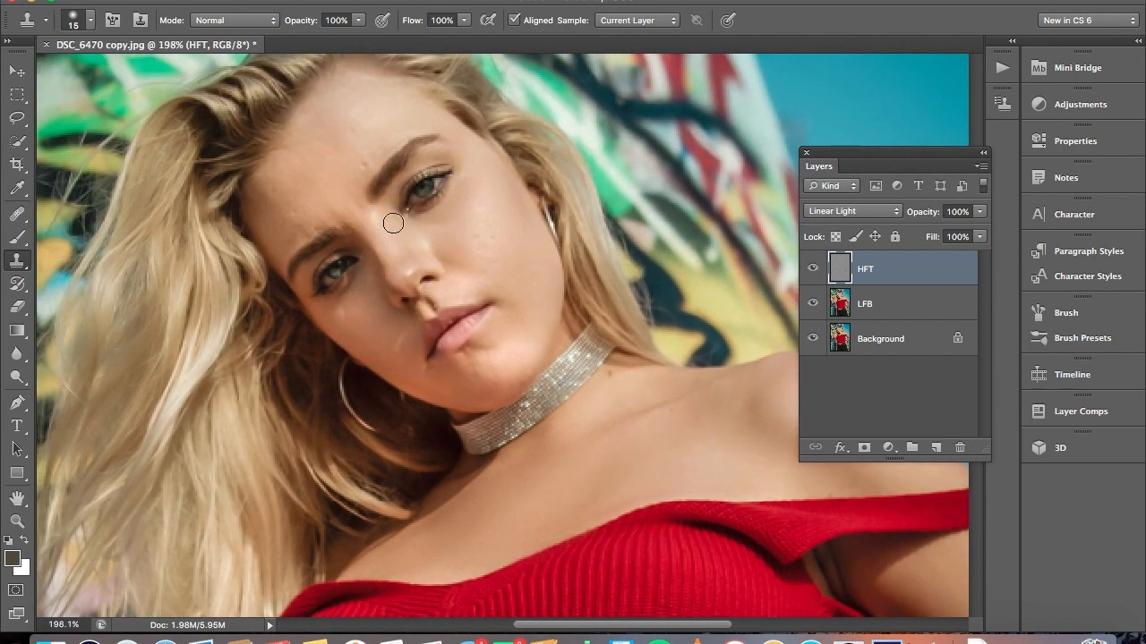
left_click(329, 184, "alt")
left_click(374, 154)
key("super+z")
left_click(330, 214, "alt")
left_click(341, 211)
Clone clean skin texture over the remaining blemishes on the chin and upper forehead of the HFT layer
left_click(478, 353, "alt")
left_click_drag(471, 359, 497, 362)
left_click(483, 384, "alt")
left_click(318, 139)
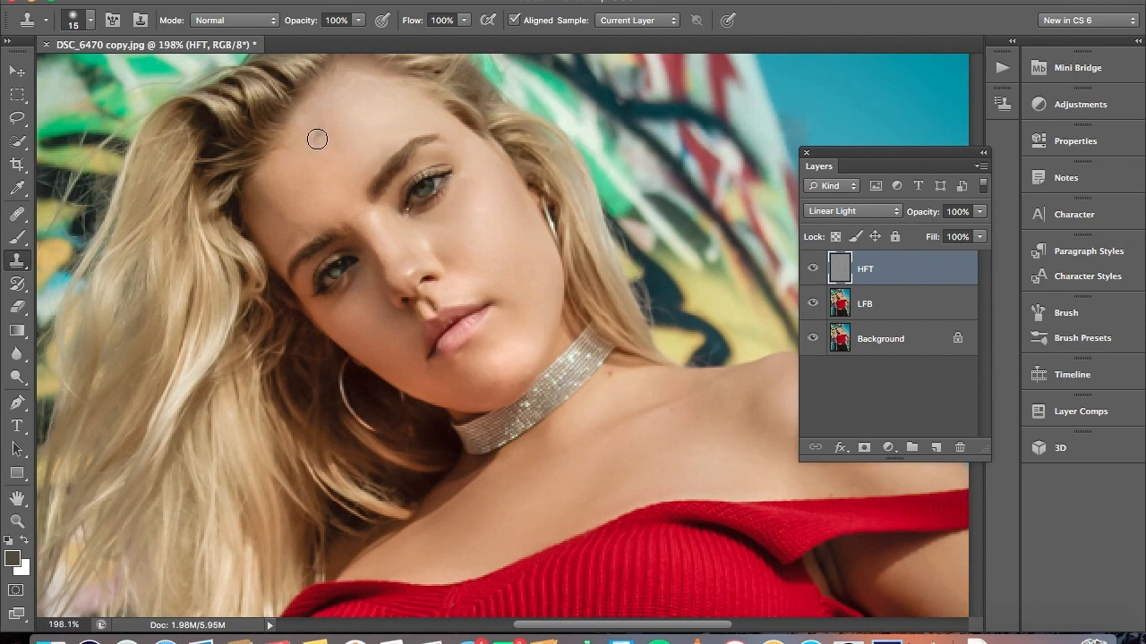
left_click(347, 165, "alt")
scroll(408, 215, "down", 2)
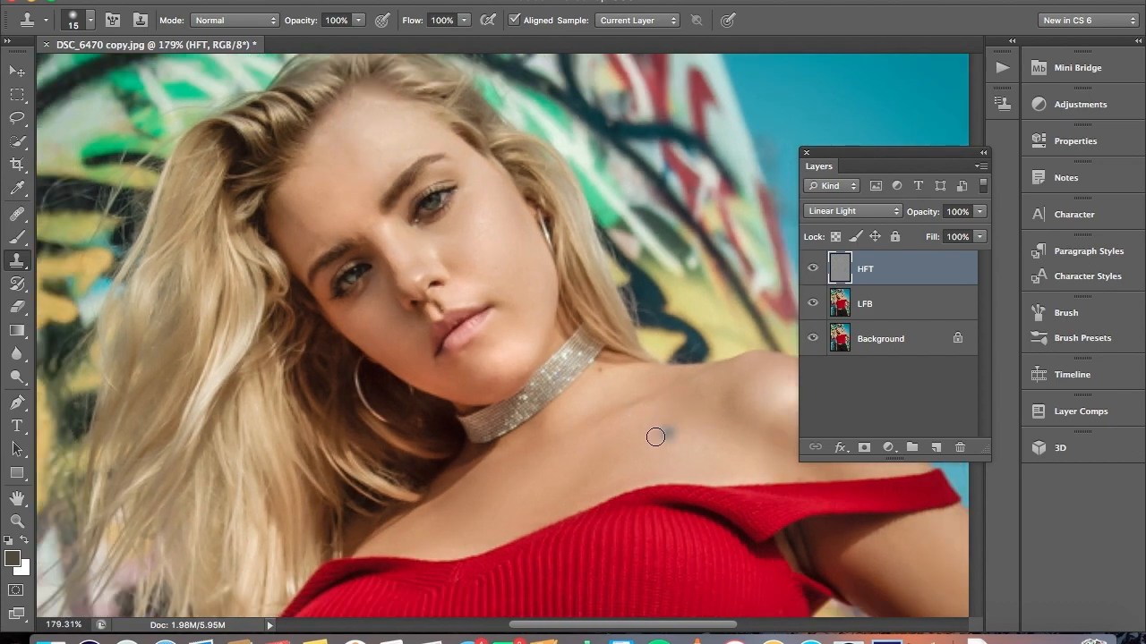
scroll(610, 445, "down", 3)
scroll(609, 445, "down", 2)
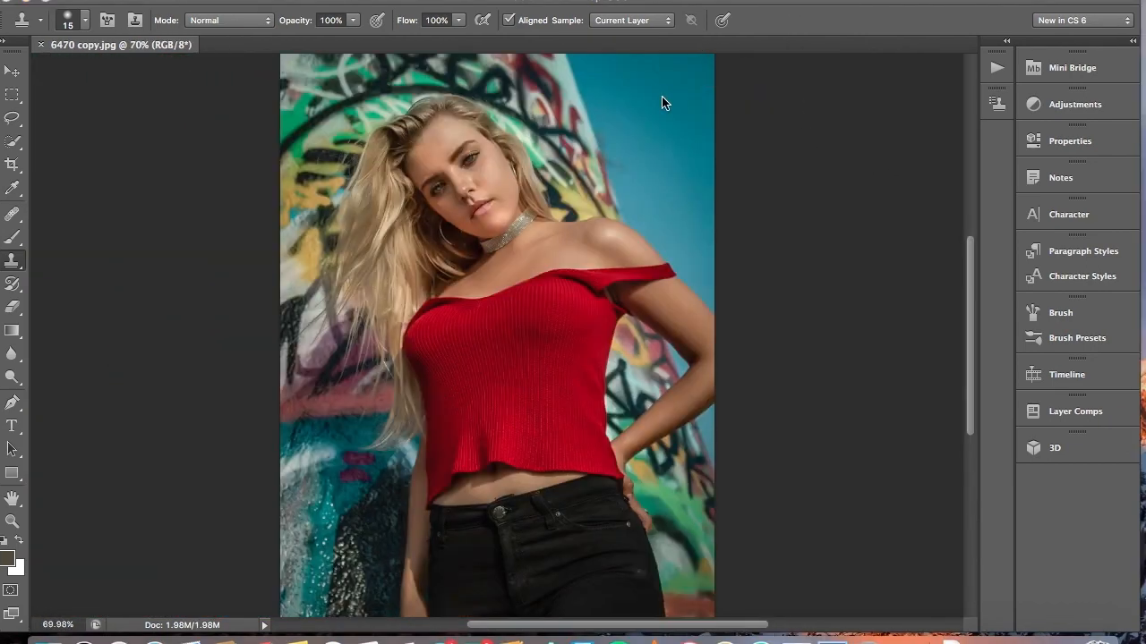
Display the layer stack of the flattened portrait
key("F7")
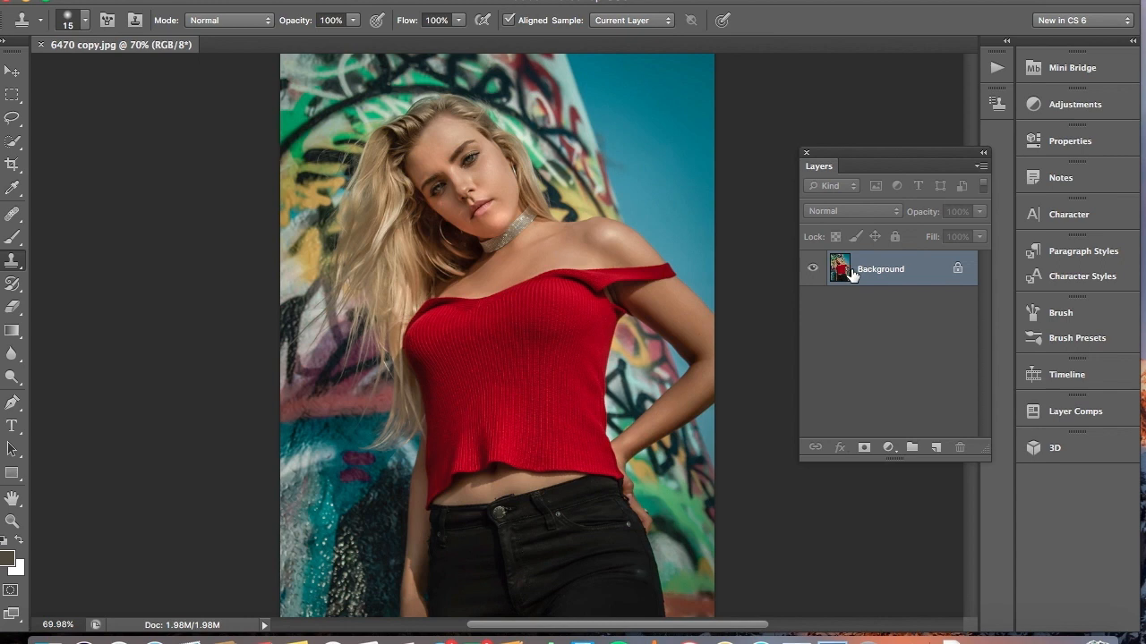